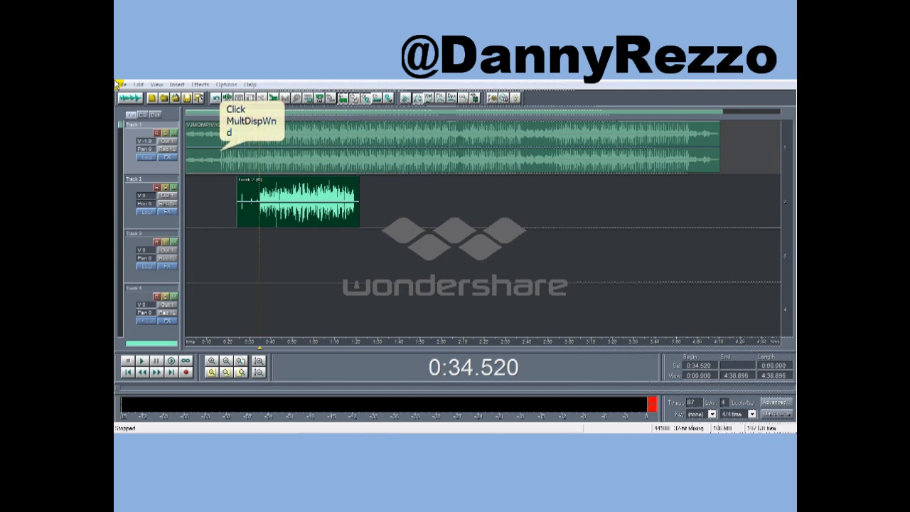
Play the instrumental on Track 1 from 0:15.923 and stop the playback
click(220, 155)
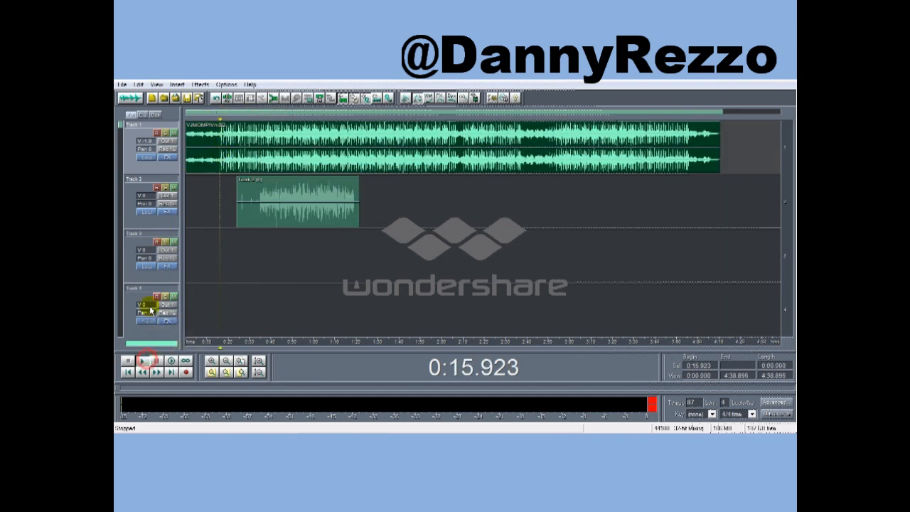
click(146, 361)
click(129, 361)
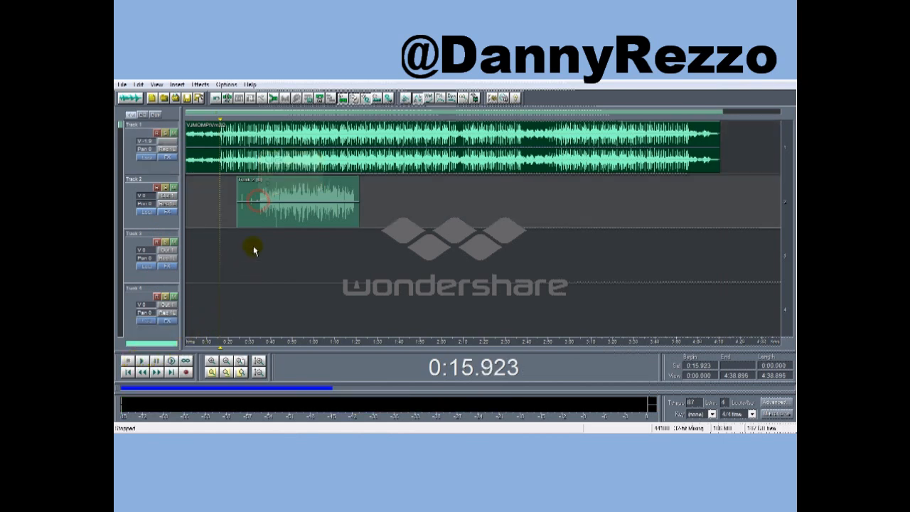
Listen to the Track 2 vocal in its waveform view from 0:34.784 and return to the multitrack session
click(260, 201)
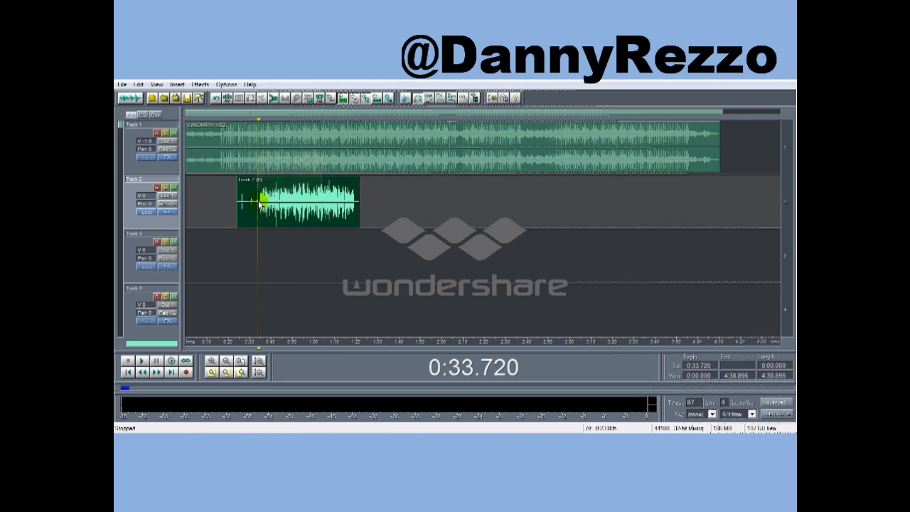
double_click(260, 202)
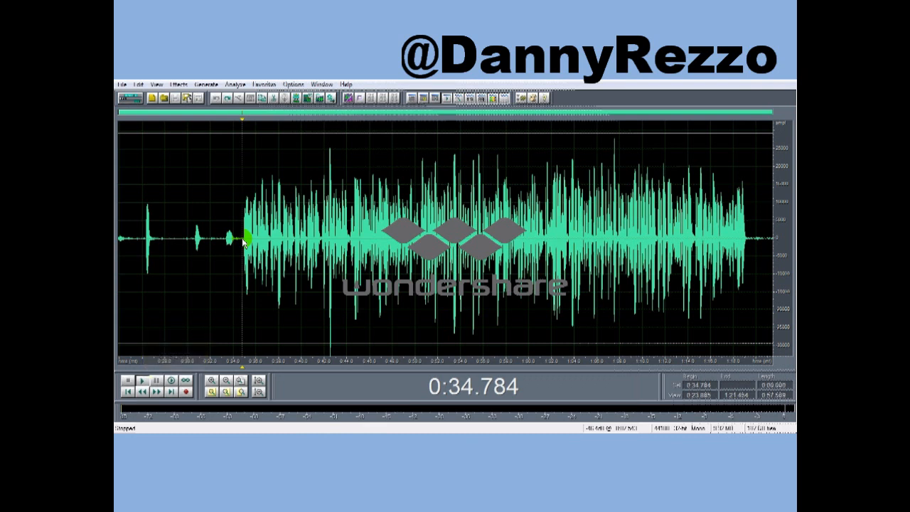
click(143, 382)
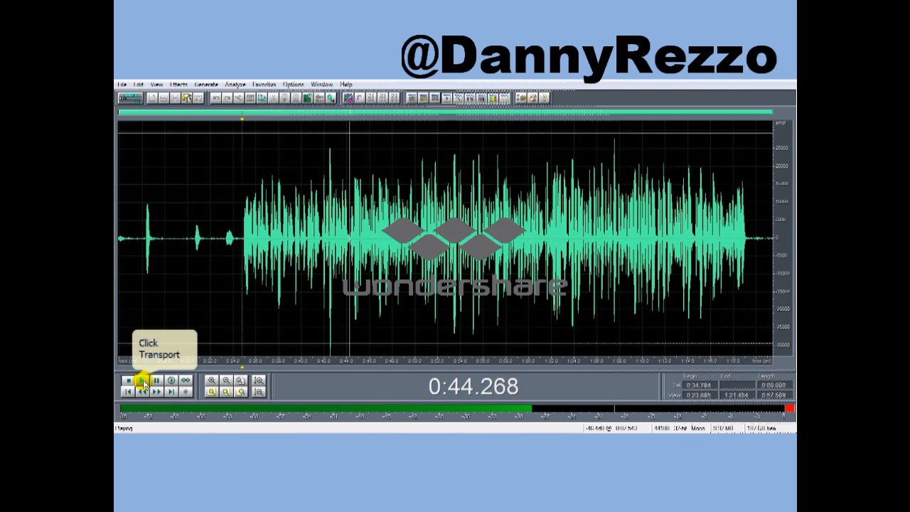
click(128, 380)
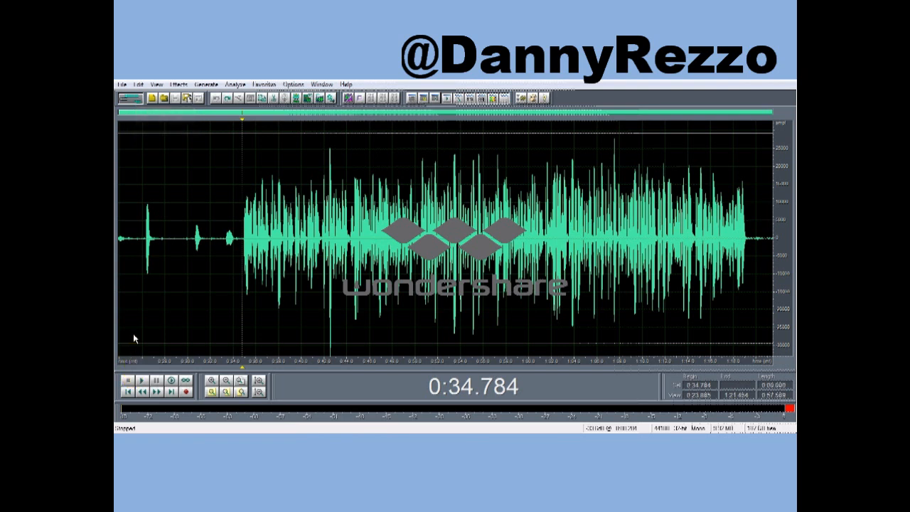
click(132, 98)
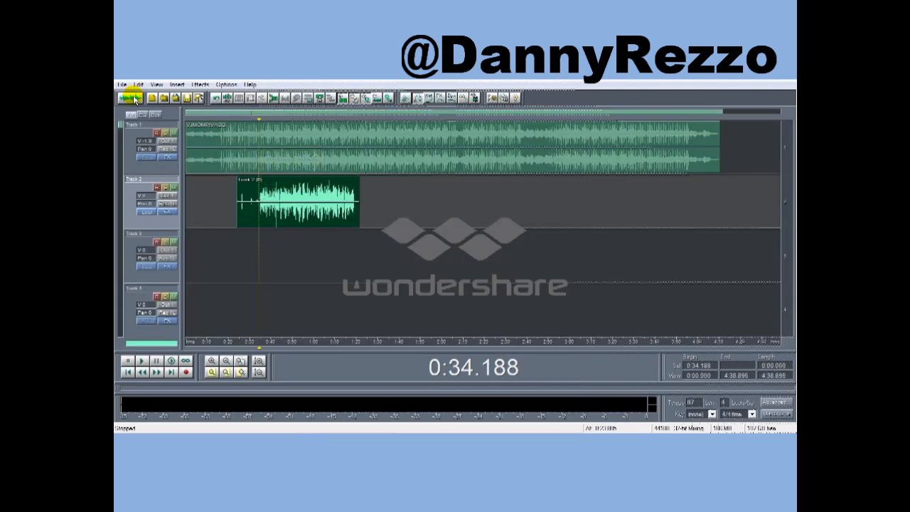
Open the Track 2 vocal for waveform editing and select the quiet stretch from 0:27.840 to 0:30.477
double_click(242, 149)
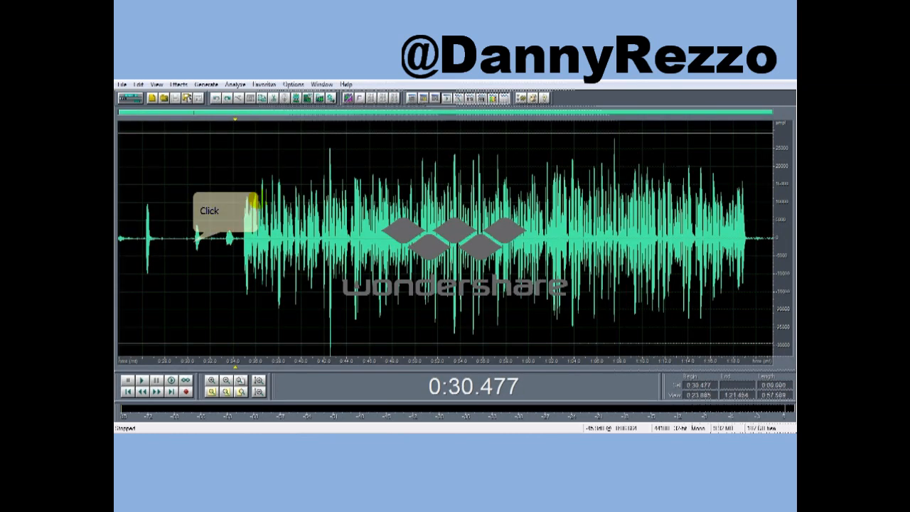
drag(194, 242, 164, 242)
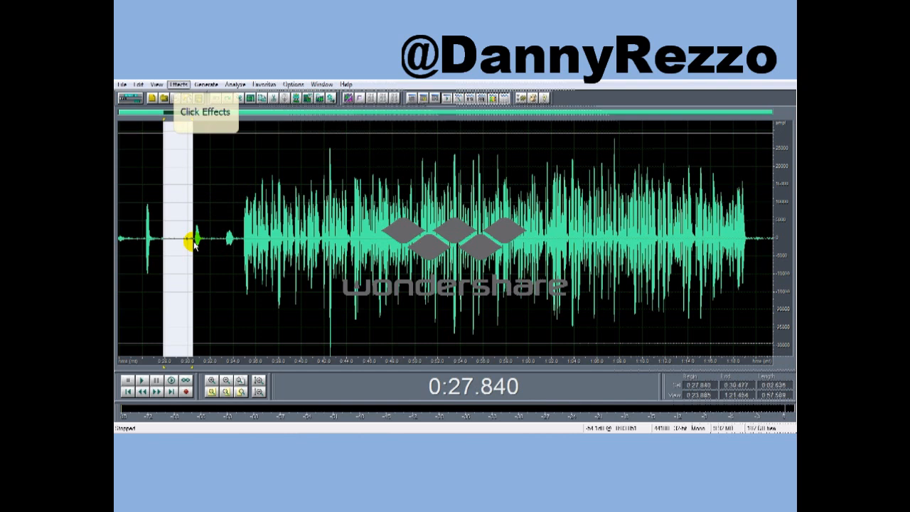
click(177, 84)
mouse_move(199, 177)
click(284, 209)
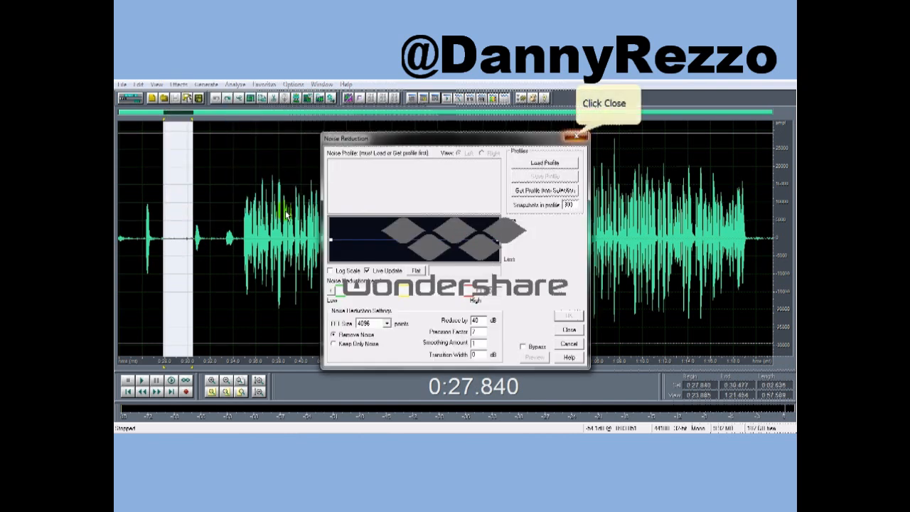
click(576, 135)
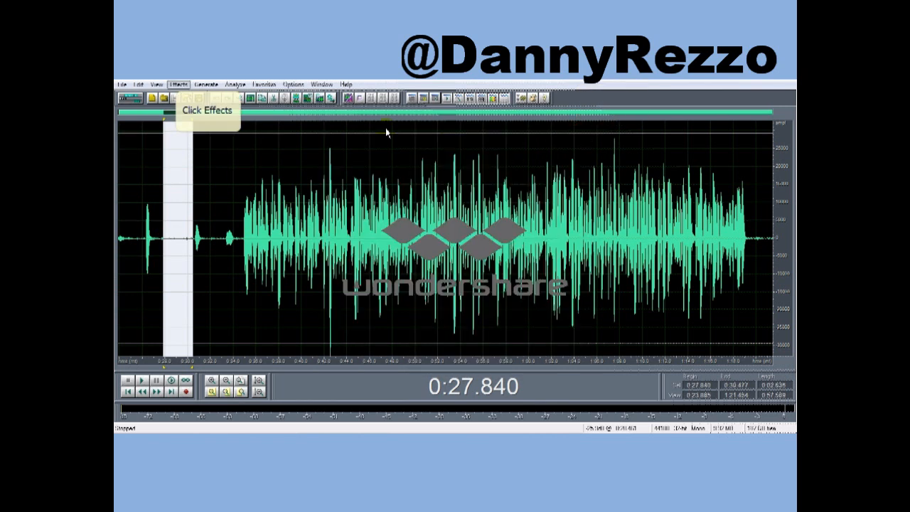
Apply Noise Reduction with a profile captured from the quiet selection, and repeat the effect on the entire vocal waveform
click(178, 85)
mouse_move(212, 178)
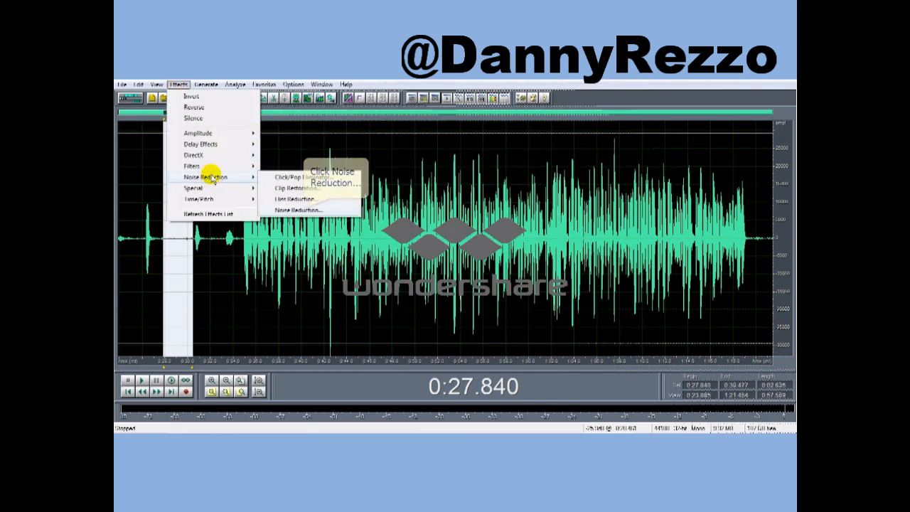
click(297, 209)
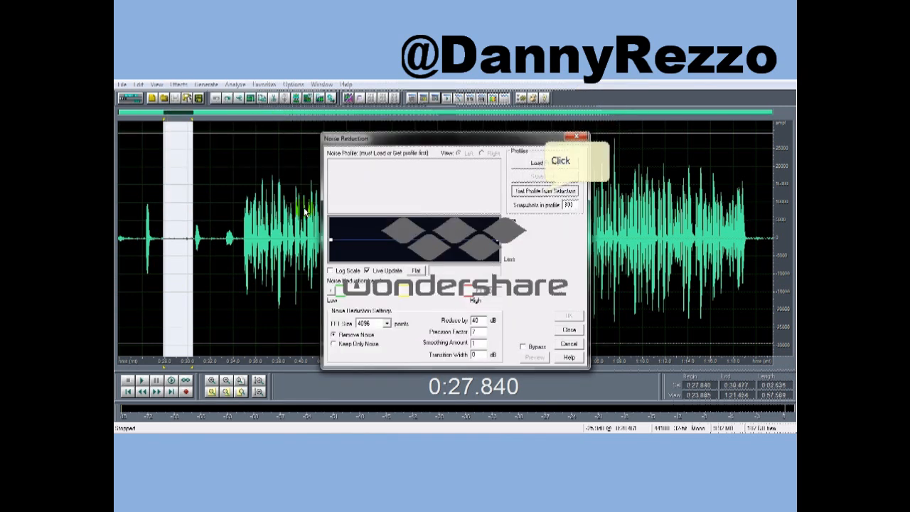
click(545, 190)
click(569, 315)
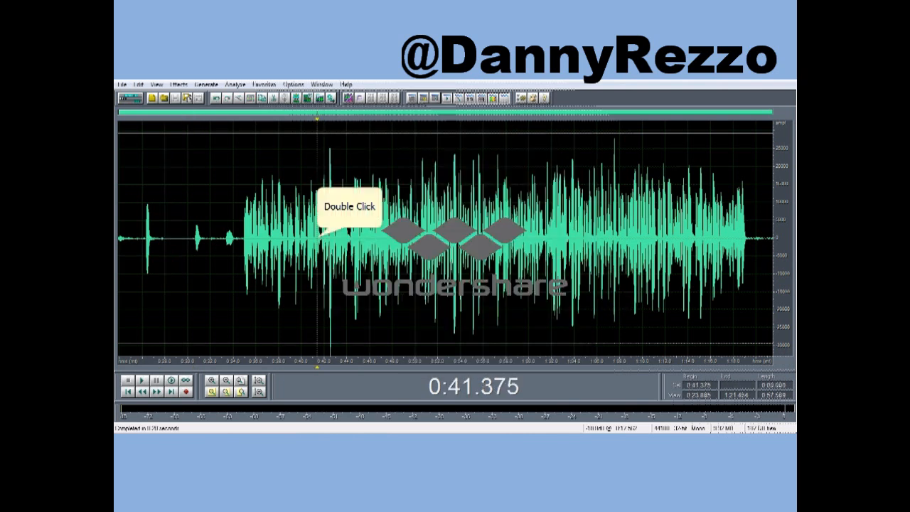
double_click(319, 243)
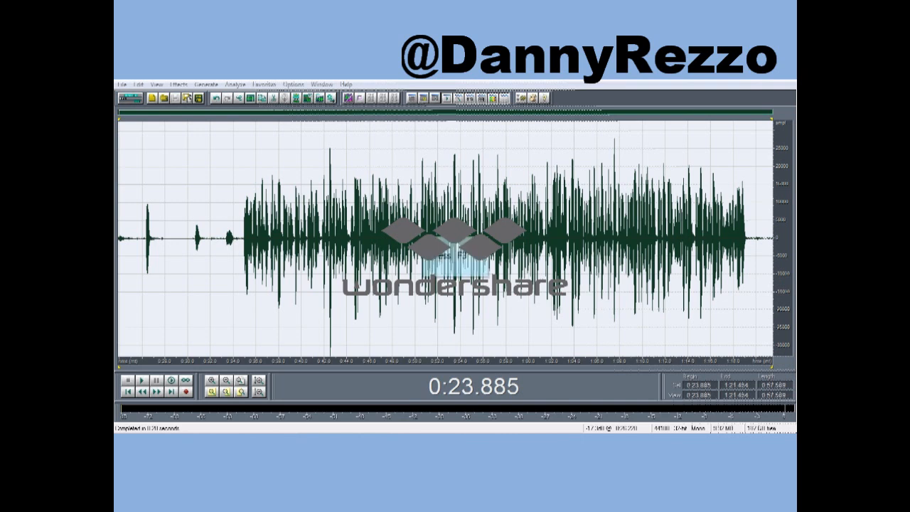
key(F3)
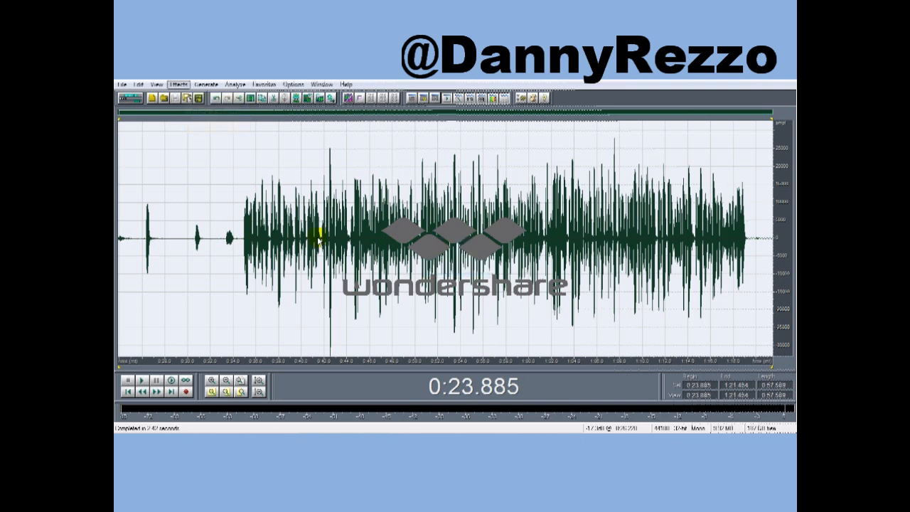
Run the Click/Pop Eliminator on the whole vocal using the Hiss + Lots of Clicks preset with all levels found automatically
click(181, 85)
mouse_move(196, 178)
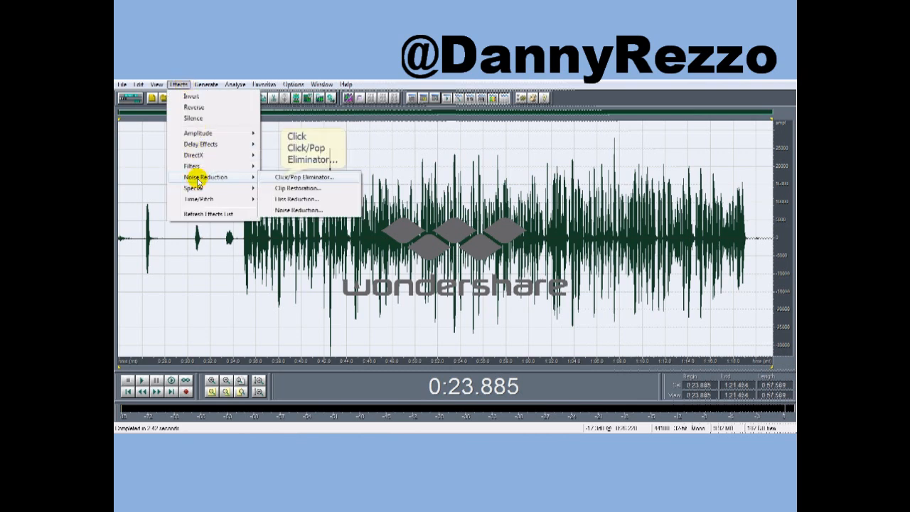
click(279, 178)
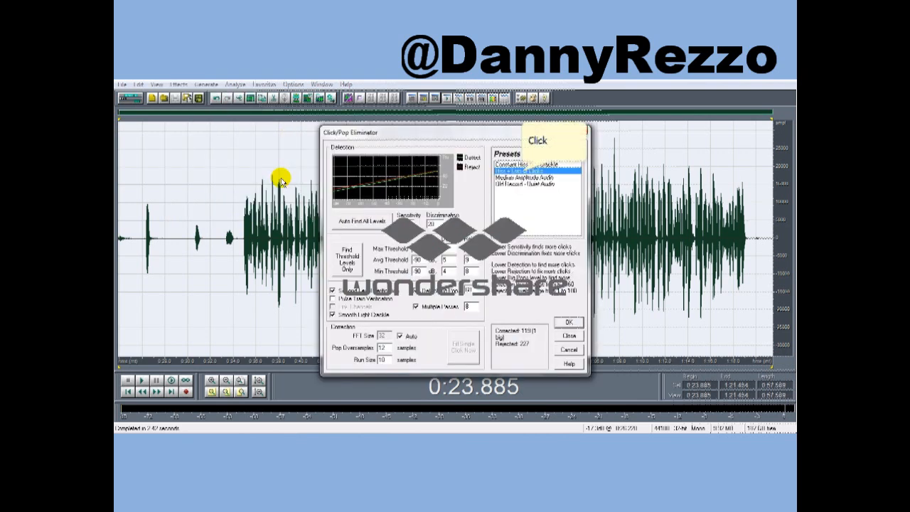
click(526, 171)
click(363, 223)
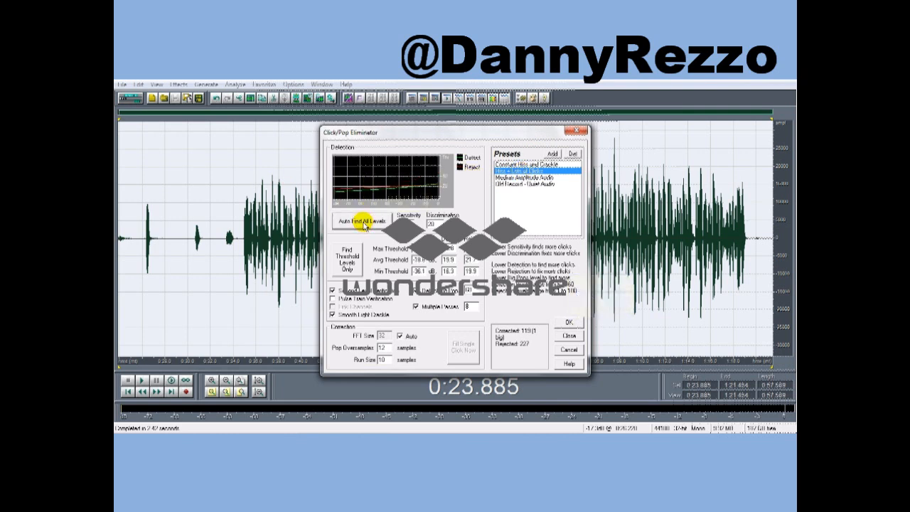
click(568, 322)
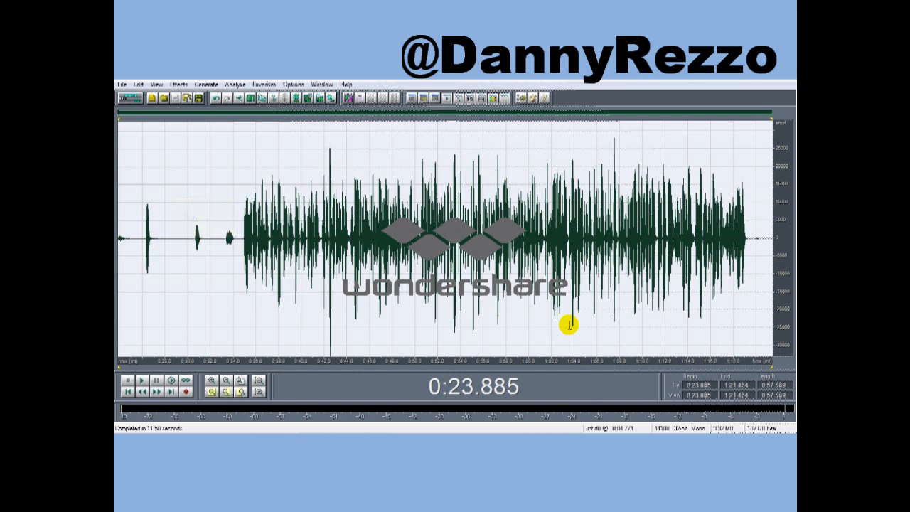
Play the cleaned vocal from 0:28.587 to check it, and stop the playback
click(173, 249)
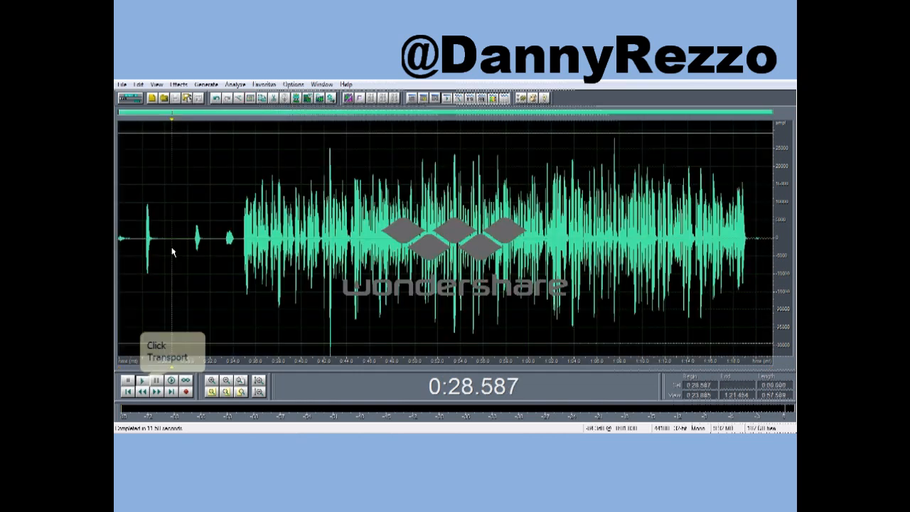
click(140, 381)
click(129, 381)
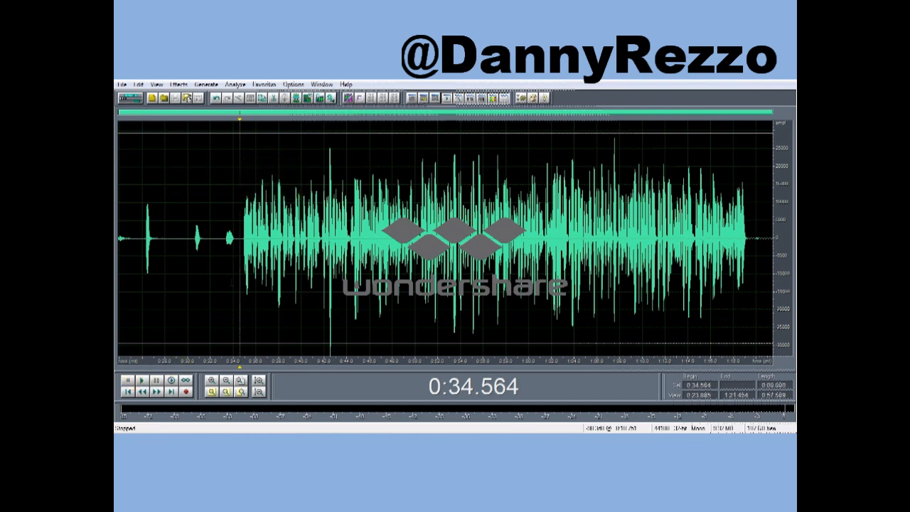
Select the whole vocal and apply Dynamics Processing with the 4:1, -24, Very Fast Attack preset
double_click(239, 207)
click(178, 84)
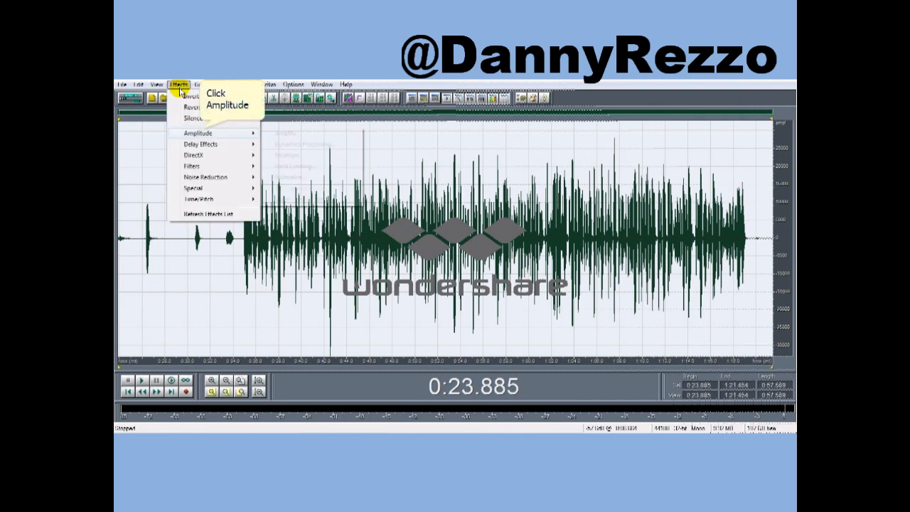
mouse_move(254, 132)
click(288, 144)
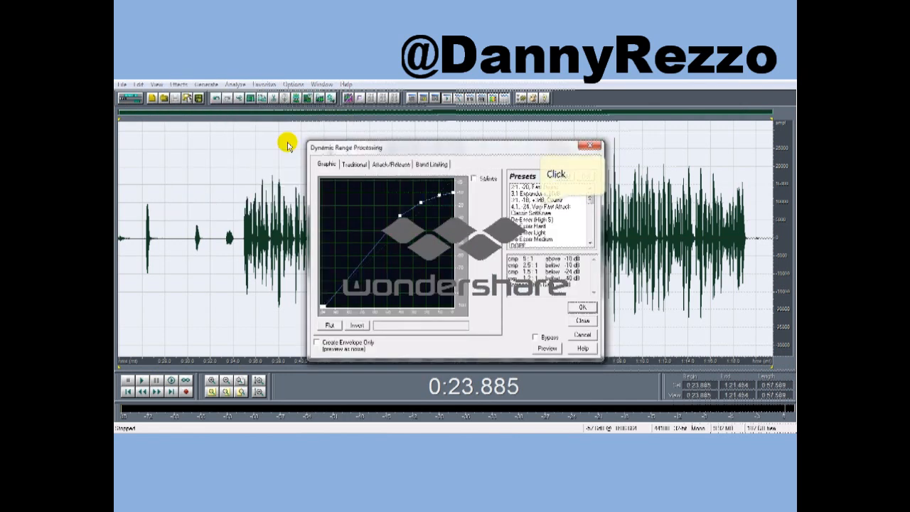
click(538, 205)
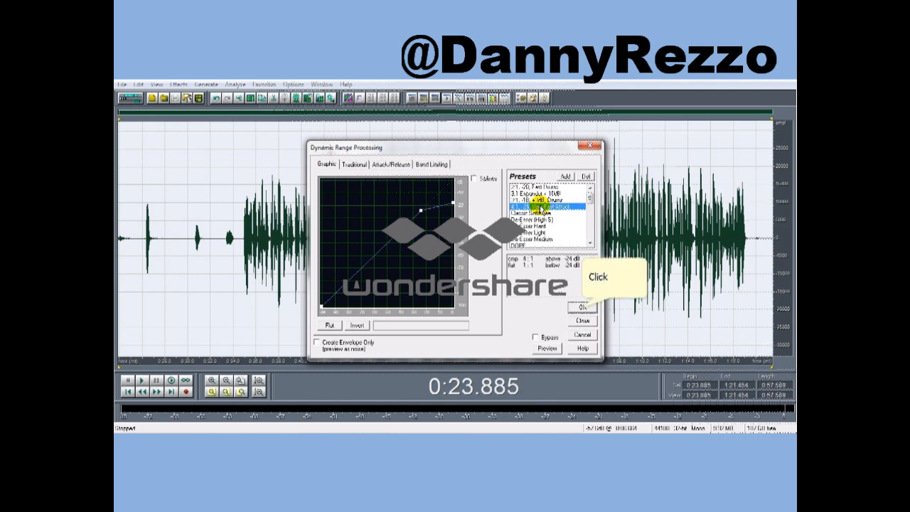
click(582, 307)
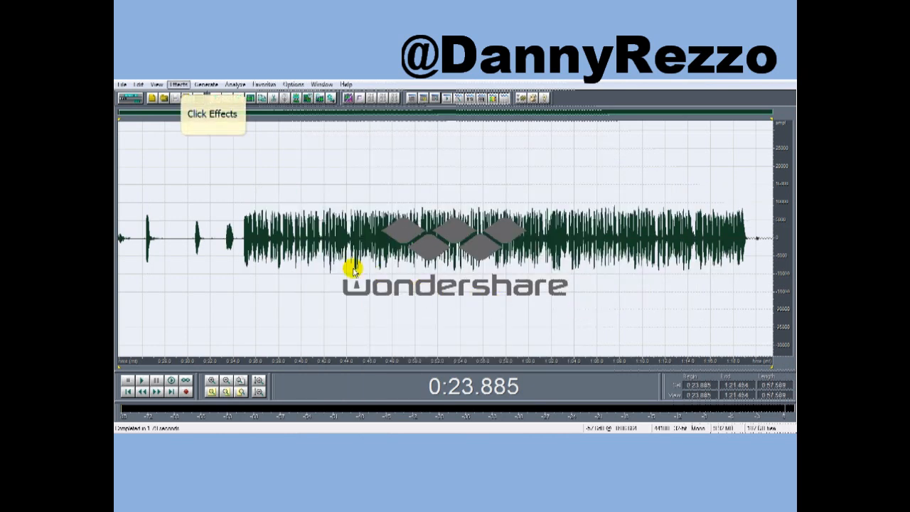
Apply Dynamics Processing to the selected vocal again, using the Classic SoftKnee preset
click(178, 84)
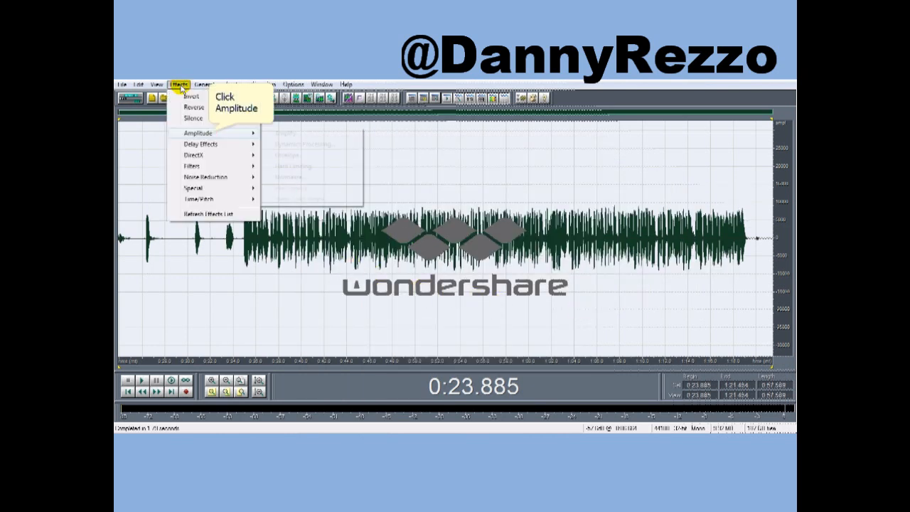
click(205, 133)
click(306, 144)
click(532, 212)
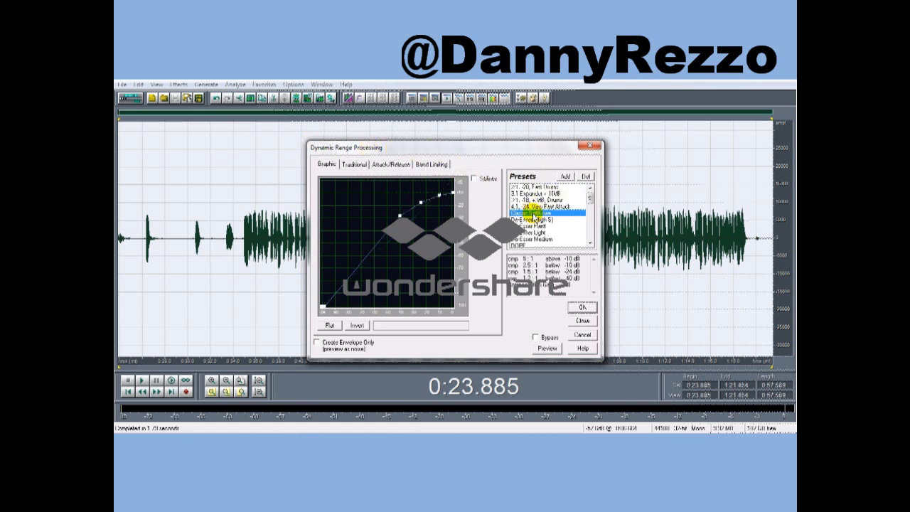
click(577, 307)
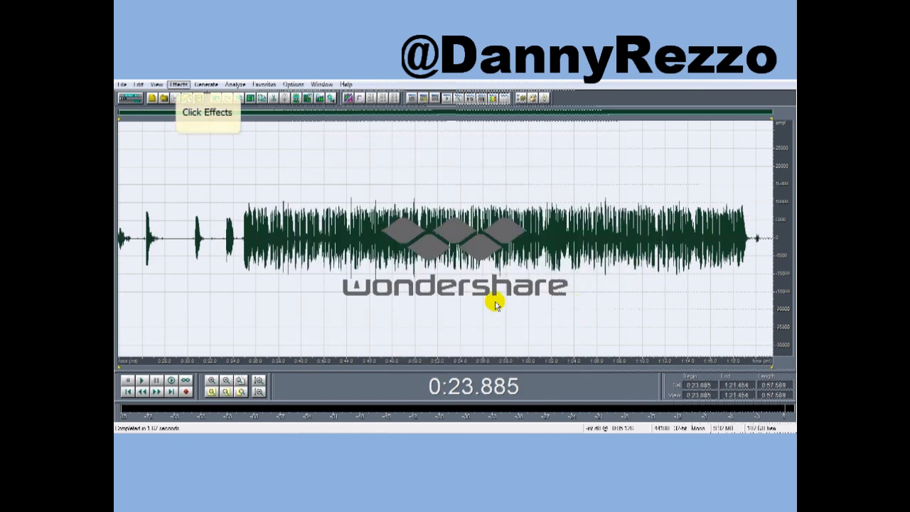
Save the current Reverb settings as a preset named Dres and apply the reverb to the selected vocal
click(178, 85)
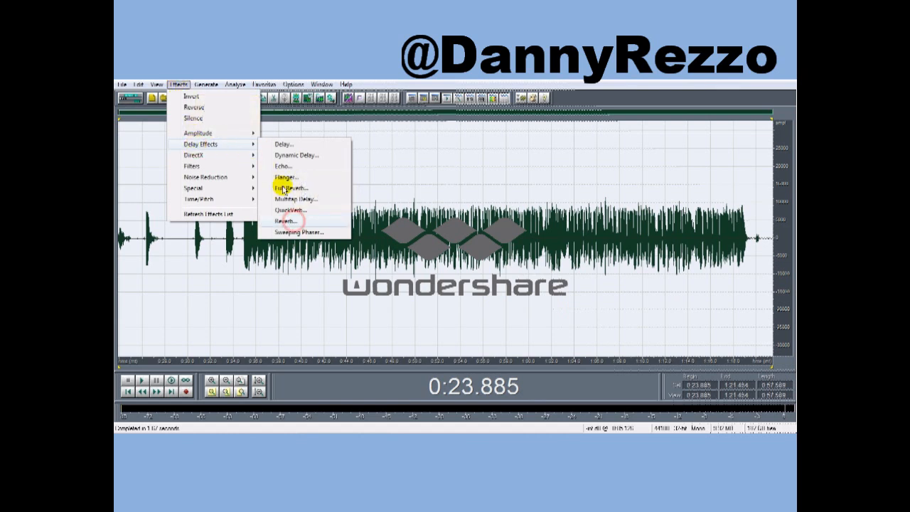
click(291, 221)
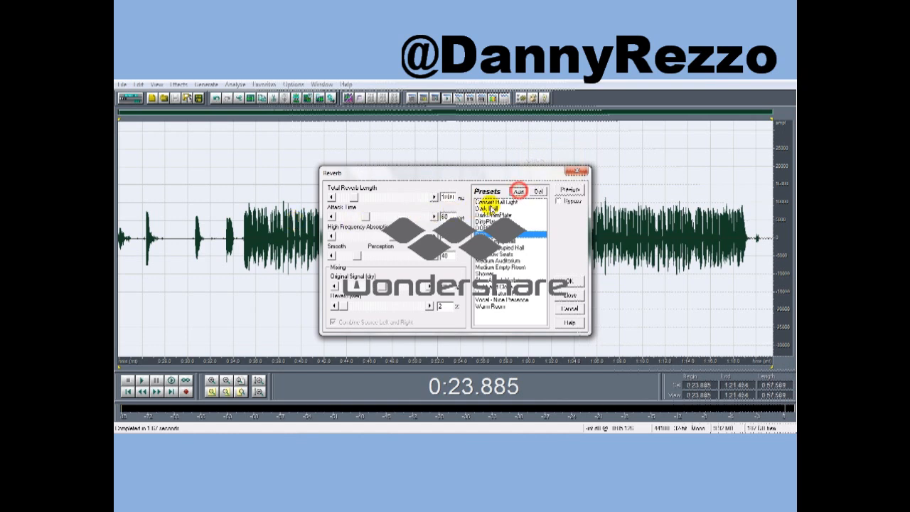
click(519, 192)
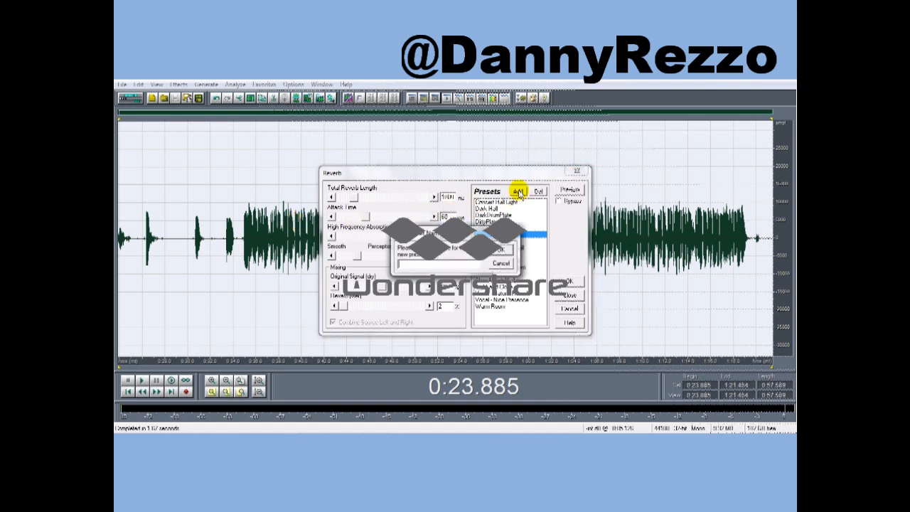
text(Dres)
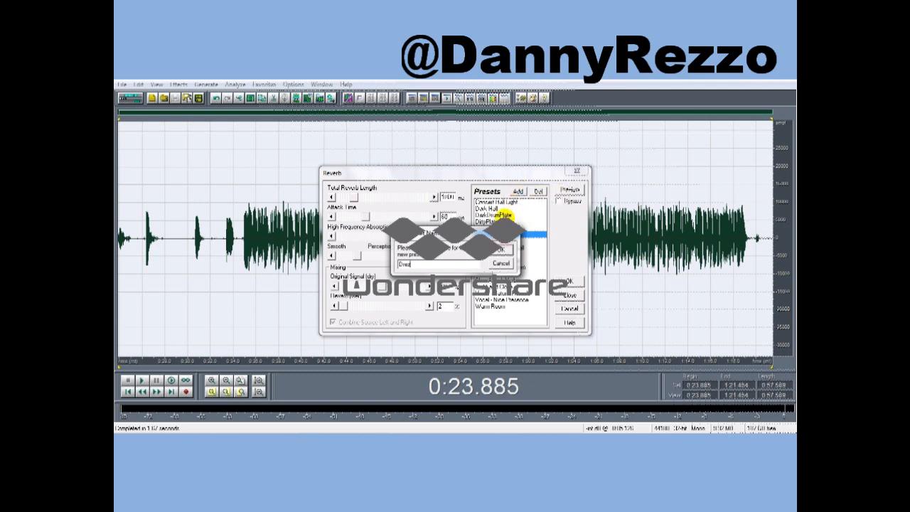
key(Return)
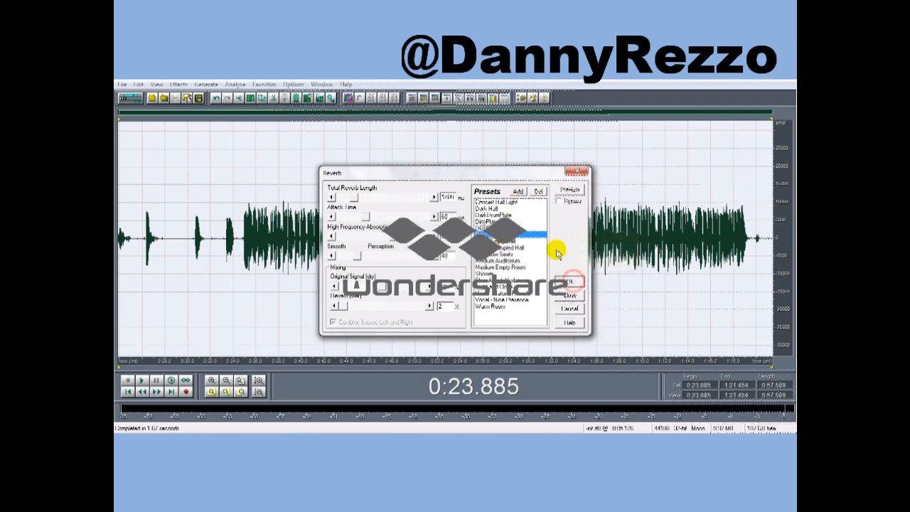
click(572, 282)
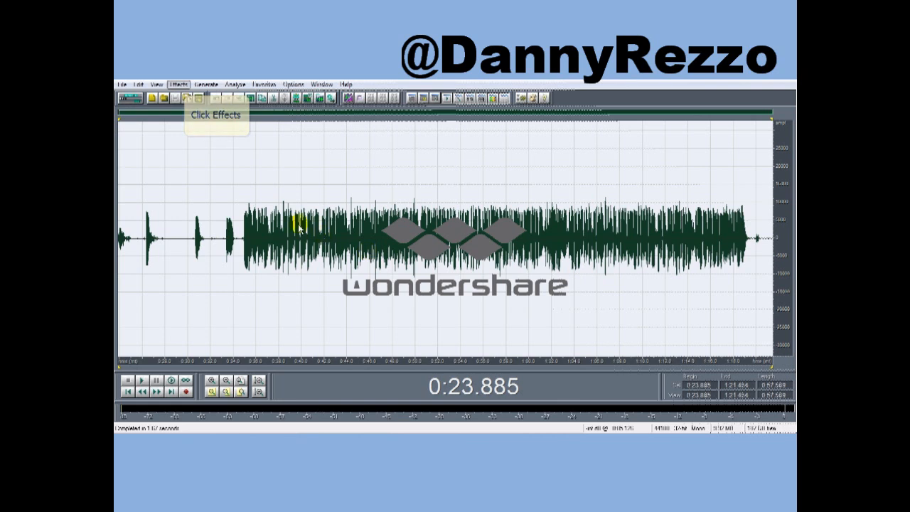
Apply the Graphic Equalizer to the selected vocal using the 30-band Punch & Sparkle preset
click(179, 84)
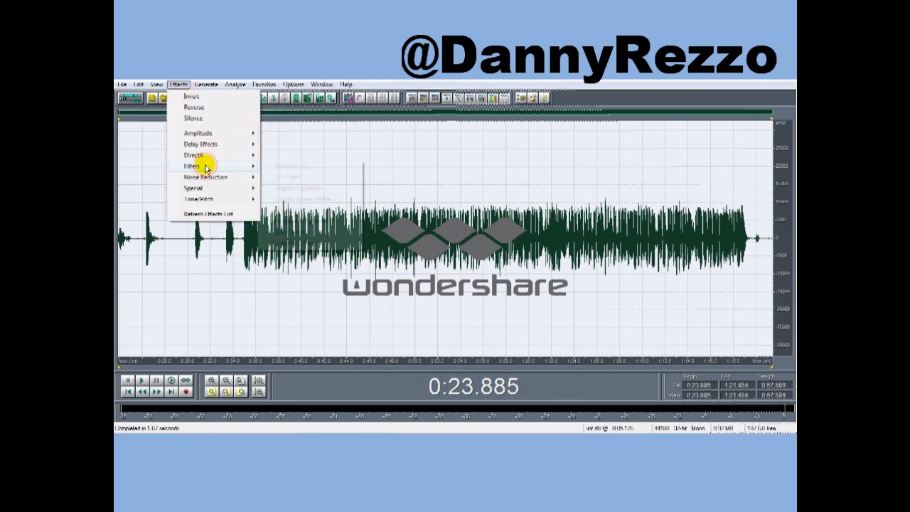
mouse_move(205, 167)
click(310, 188)
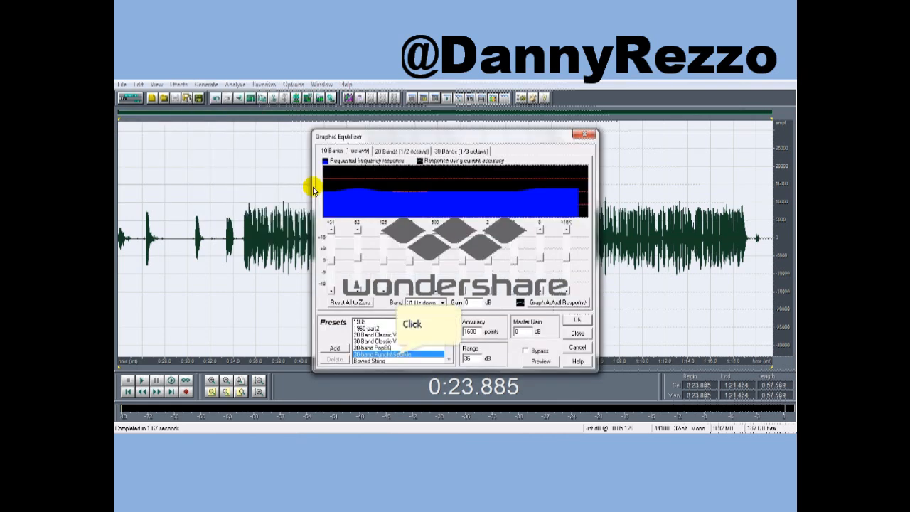
click(396, 356)
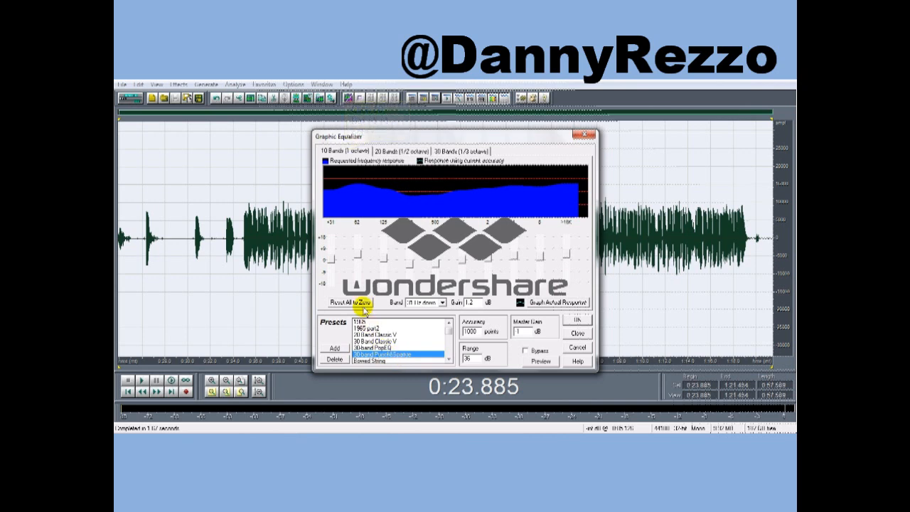
click(573, 320)
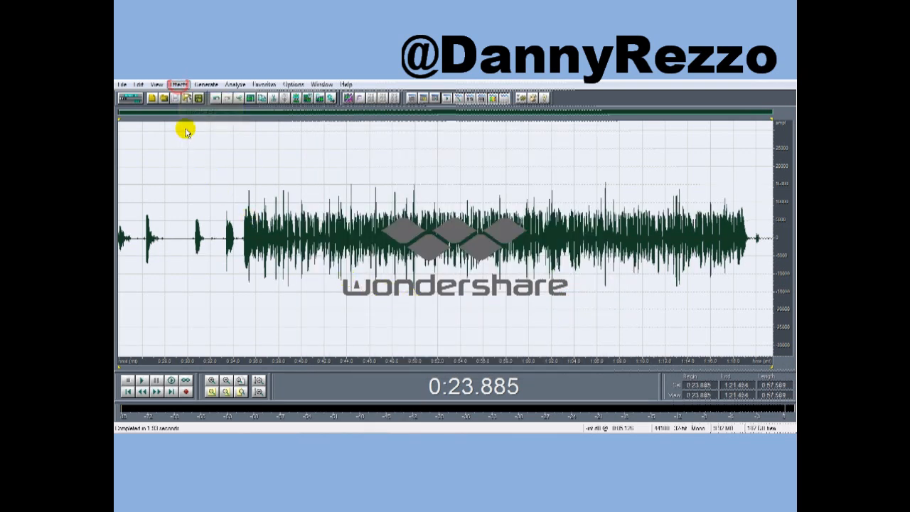
Apply the Graphic Equalizer again with the SpitClear preset, switched to the 10 Bands (1 octave) view
click(178, 85)
click(205, 165)
click(277, 173)
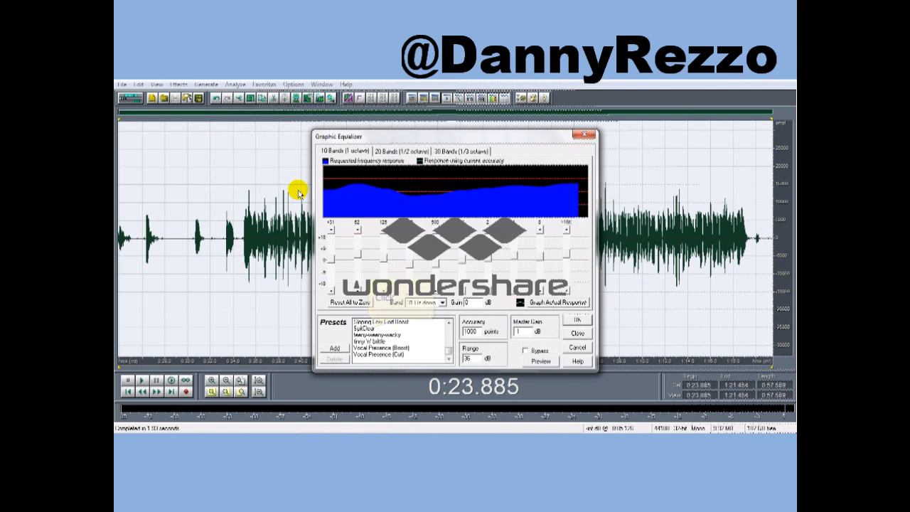
click(366, 329)
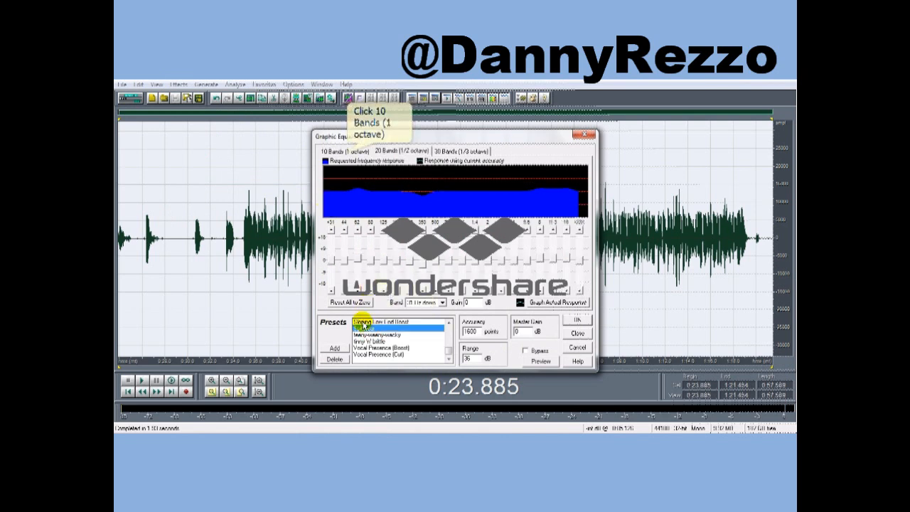
click(345, 150)
click(577, 319)
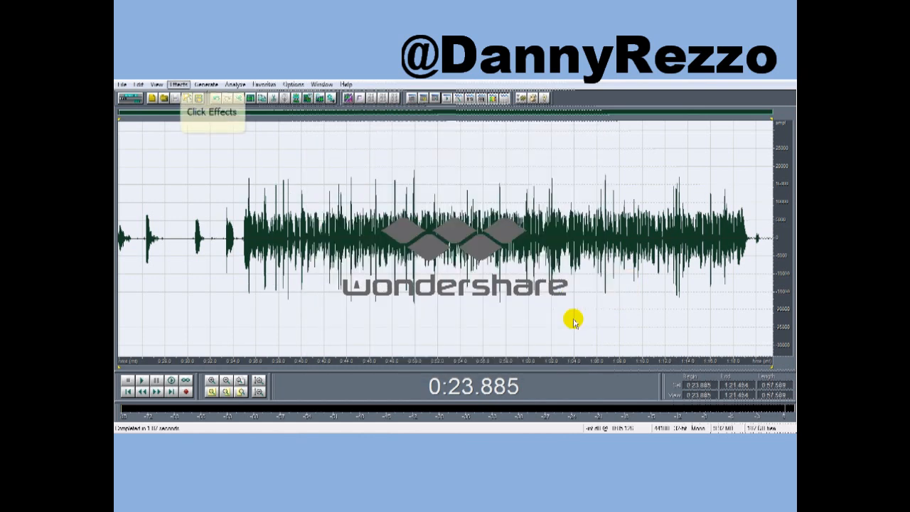
Apply the FFT Filter to the selected vocal using the De-Esser preset
click(180, 84)
mouse_move(177, 174)
click(288, 178)
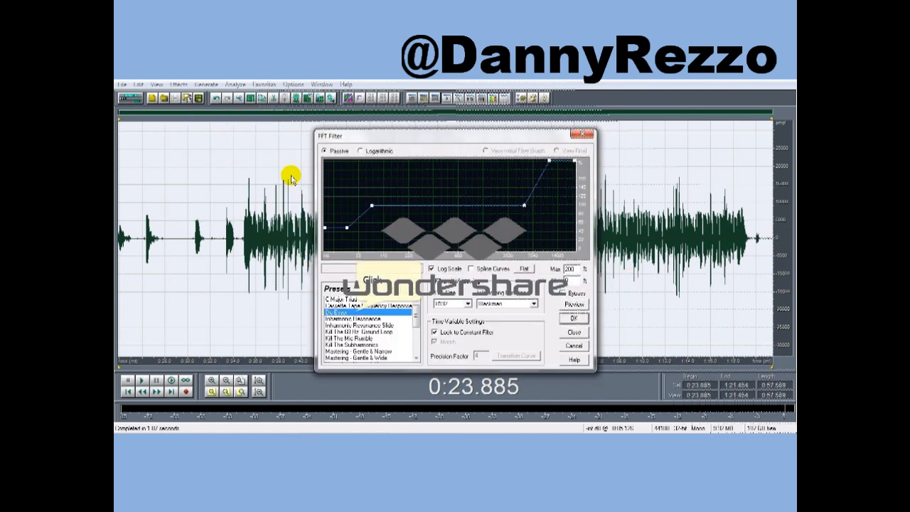
click(355, 312)
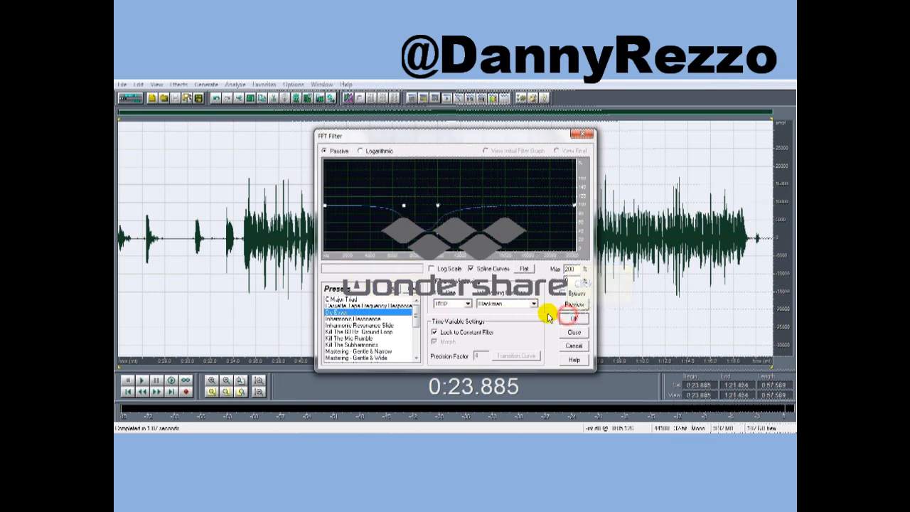
click(573, 317)
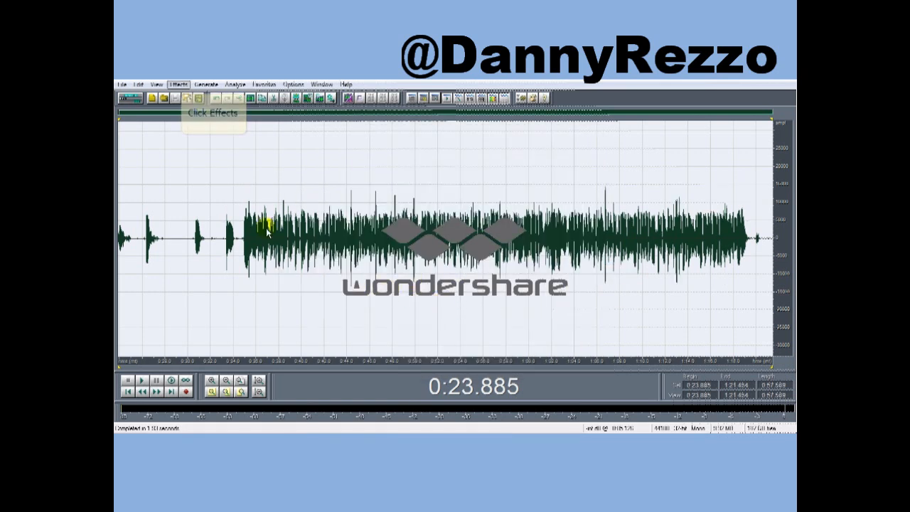
Apply the Parametric Equalizer to the selected vocal with the Mackie Mid (Boost) preset
click(180, 85)
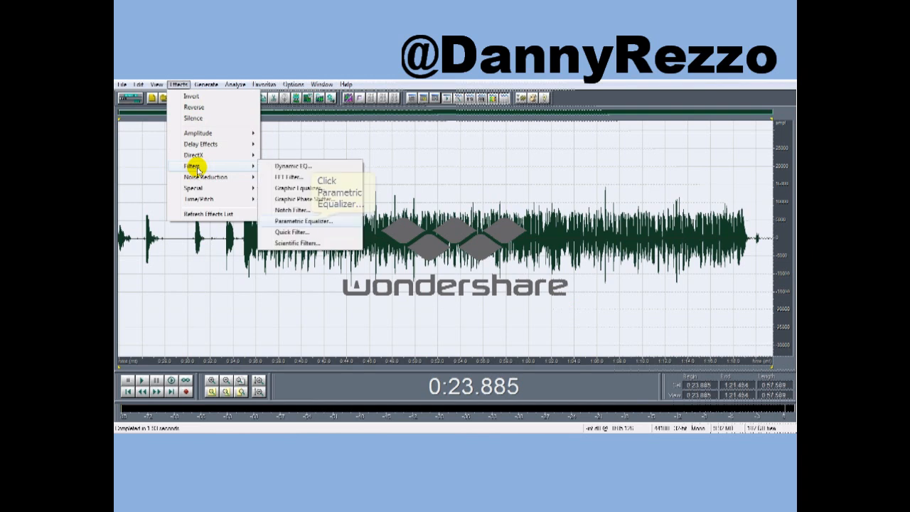
click(310, 220)
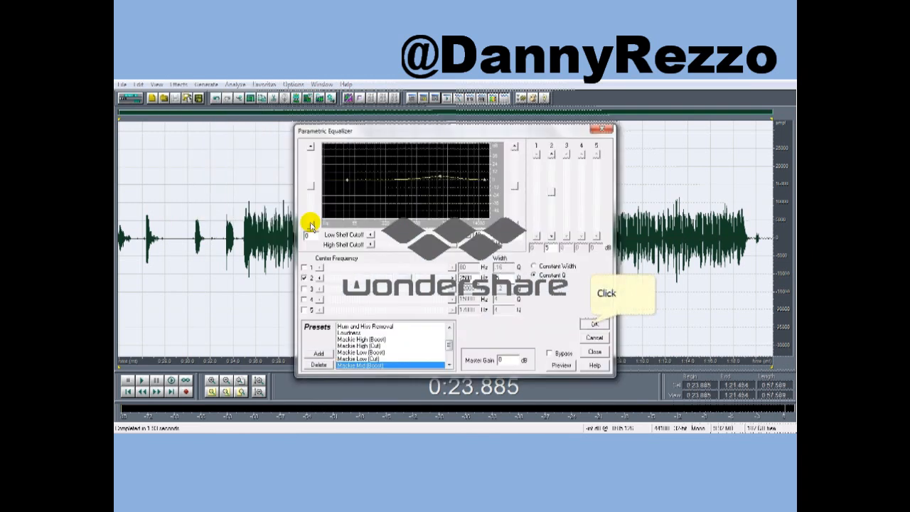
click(590, 319)
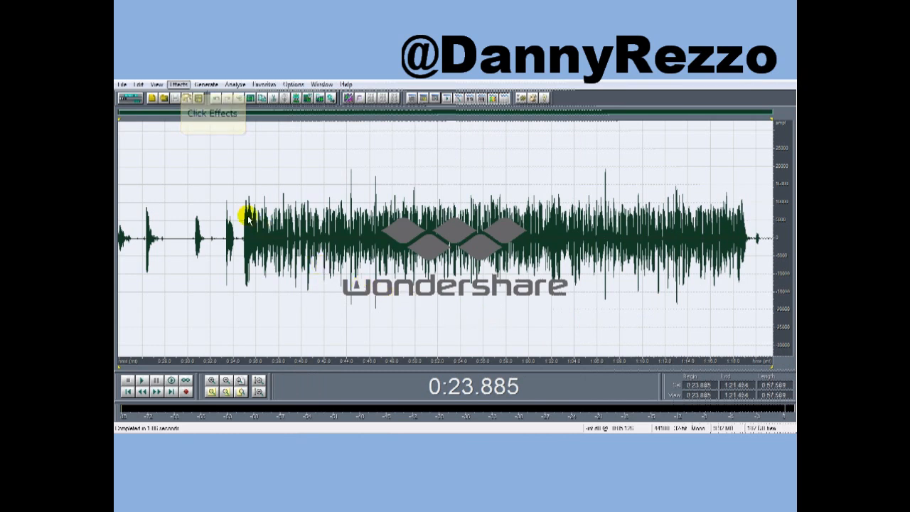
Apply Hard Limiting to the selected vocal with the maximum amplitude limited to -6.5 dB
click(178, 84)
mouse_move(195, 135)
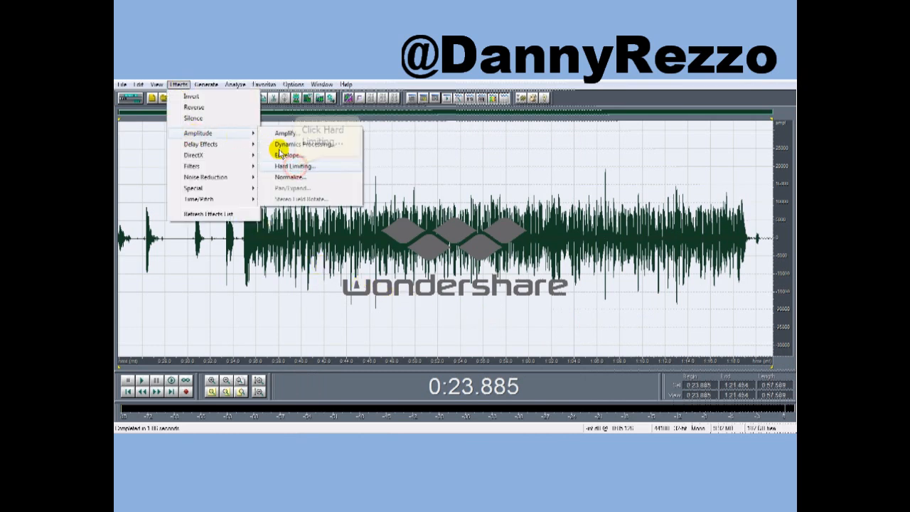
click(295, 167)
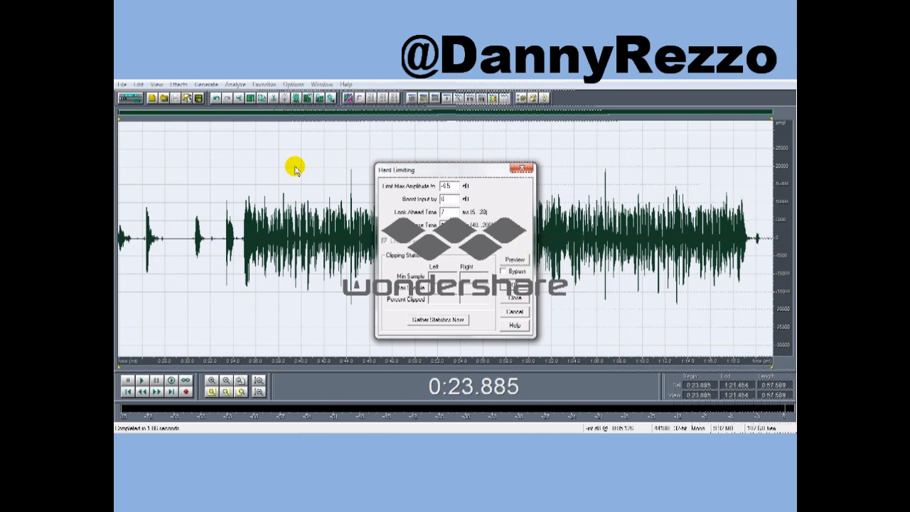
click(515, 284)
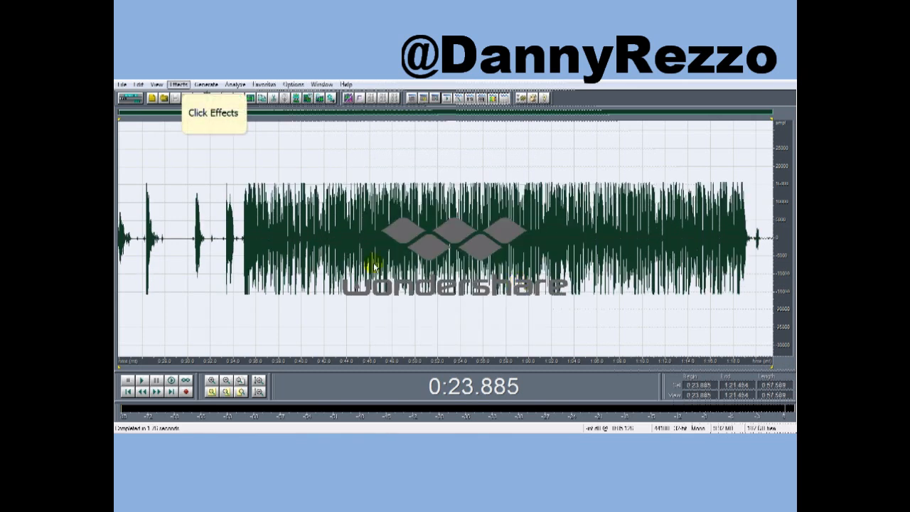
Apply the FFT Filter to the selected vocal using the Mastering - Heavy & Wide preset
click(179, 84)
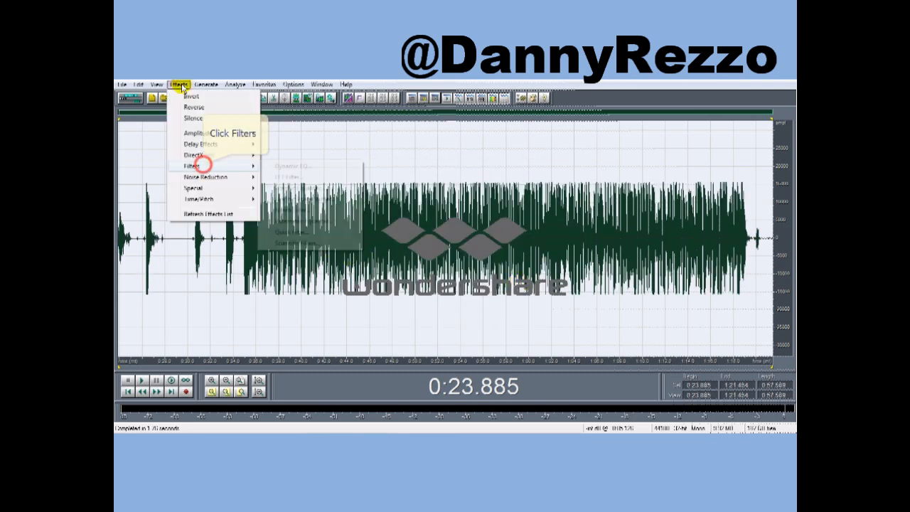
click(283, 178)
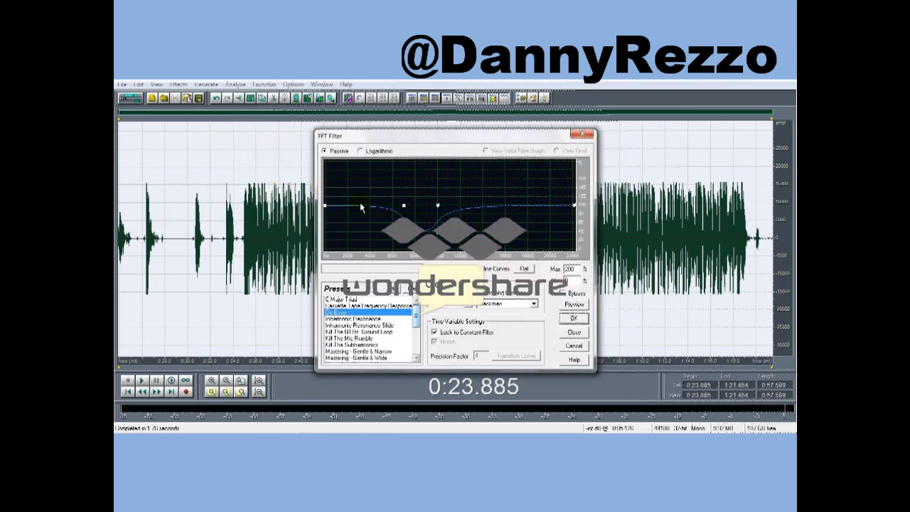
scroll(419, 319, down, 2)
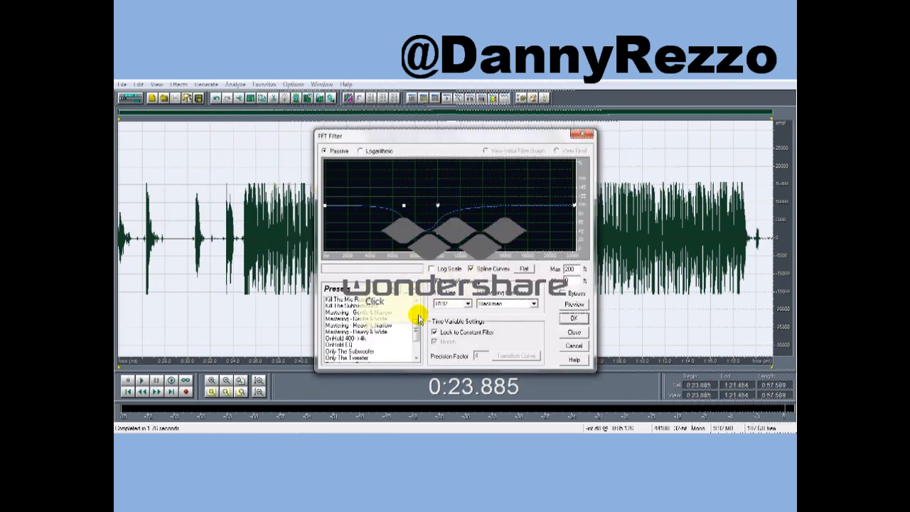
click(361, 339)
click(573, 318)
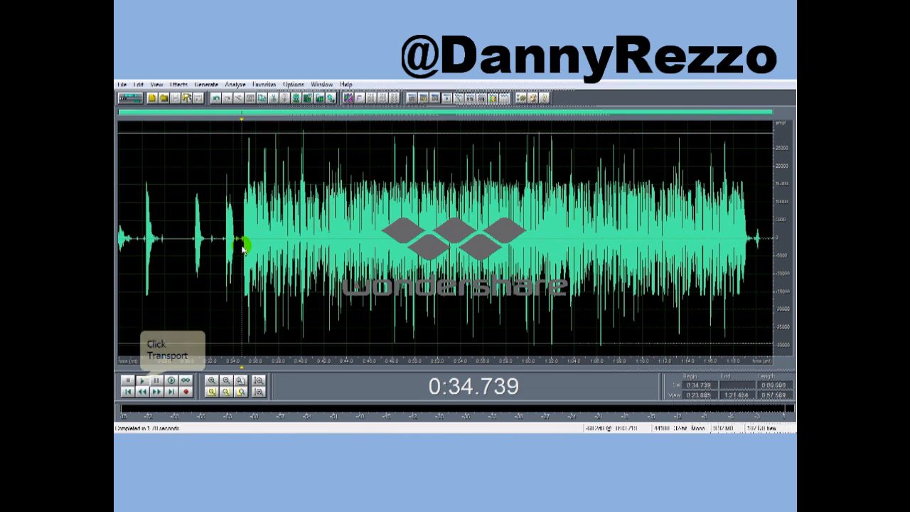
Play the processed vocal from 0:34.739 to check it, and stop the playback
click(142, 384)
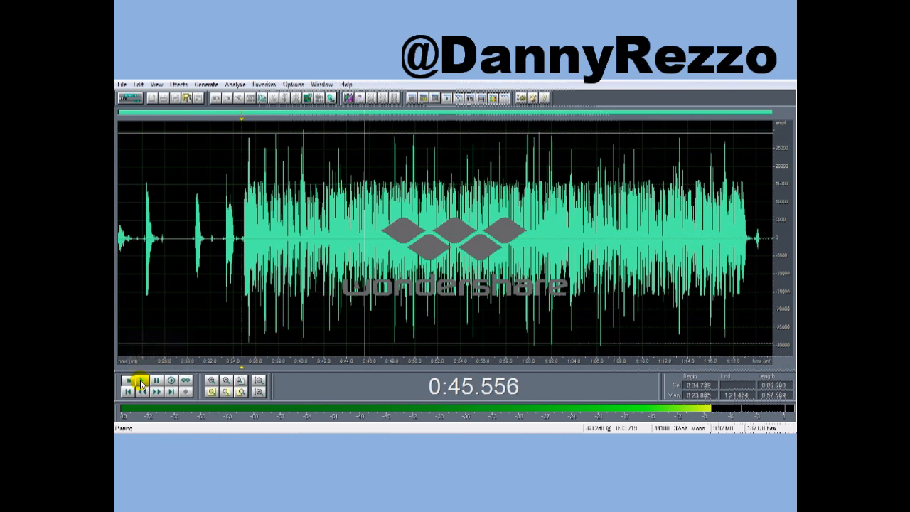
click(128, 383)
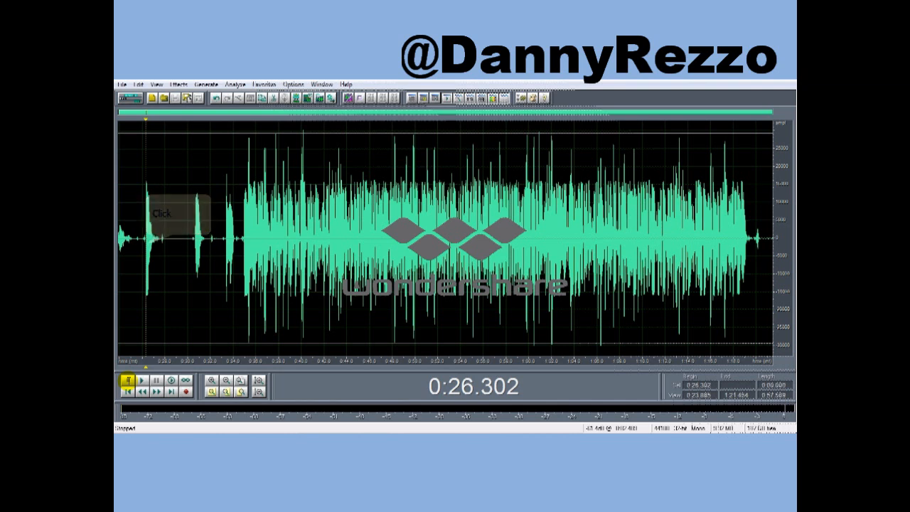
Silence the opening of the recording from 0:23.834 to 0:26.214, just before the first loud vocal hit
click(144, 245)
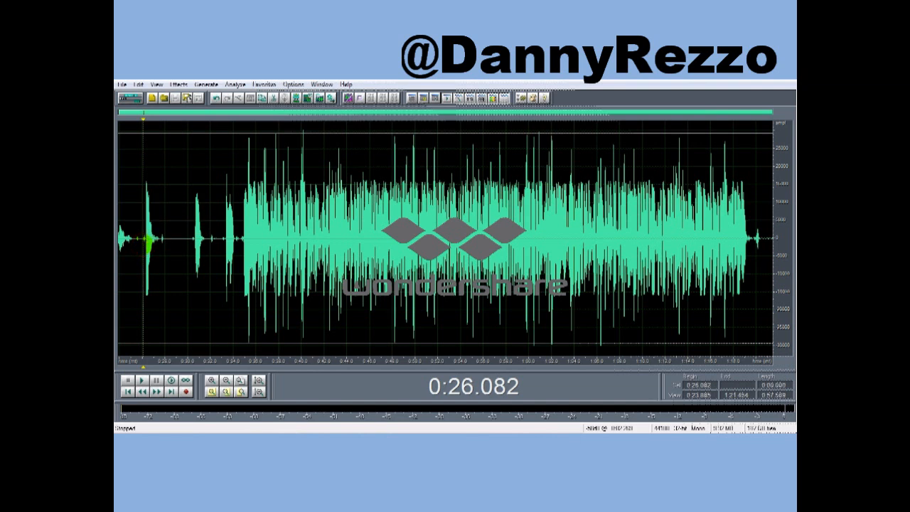
drag(145, 245, 118, 246)
right_click(201, 234)
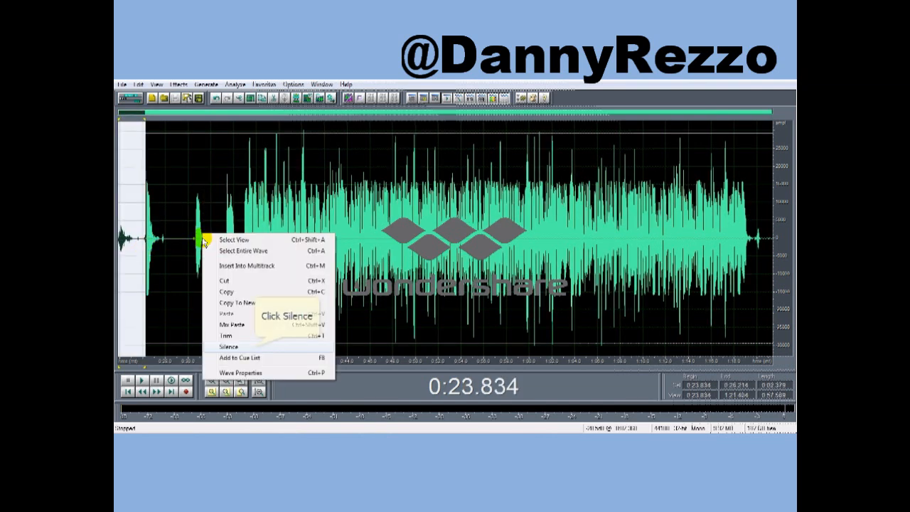
click(242, 345)
click(190, 183)
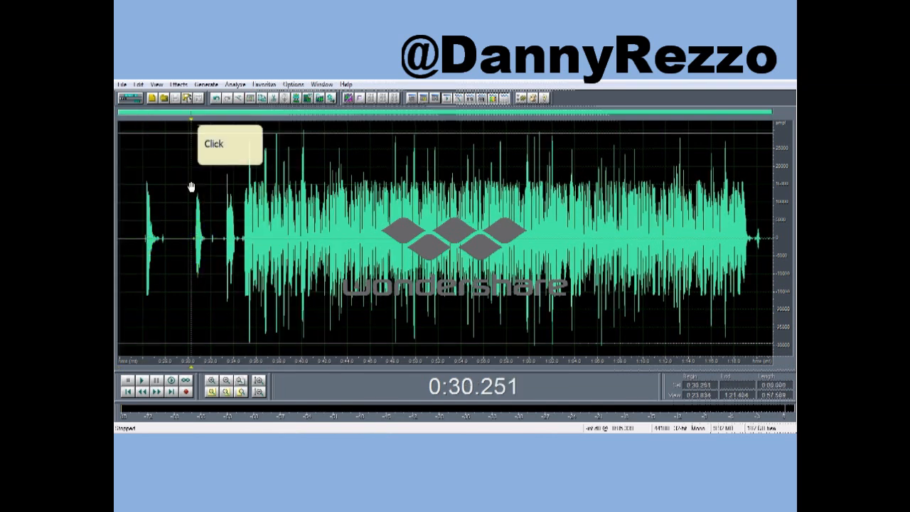
Silence the gap between the first and second vocal hits, from 0:27.257 to about 0:30.58
scroll(197, 142, up, 2)
scroll(197, 142, up, 2)
drag(213, 113, 194, 114)
click(199, 258)
drag(200, 258, 325, 258)
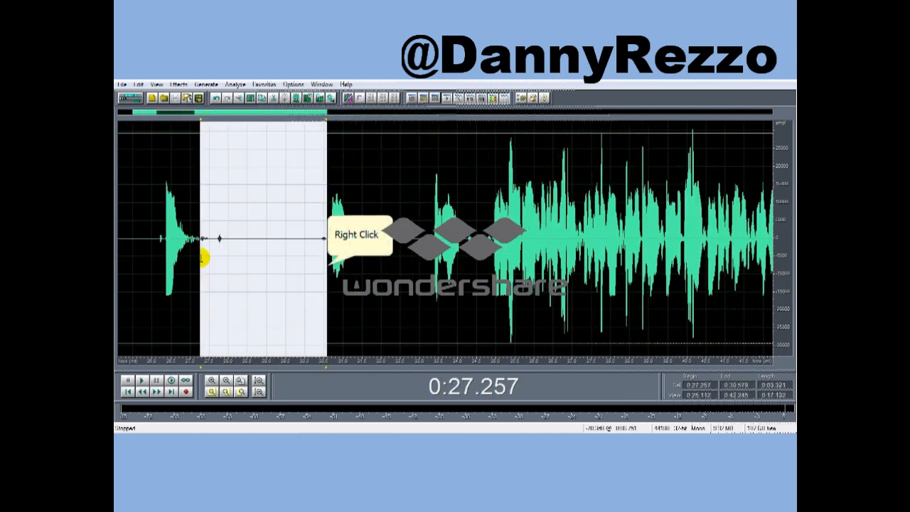
right_click(325, 261)
click(386, 377)
Silence the gap between the second and third vocal hits, starting at 0:31.442
drag(429, 257, 361, 258)
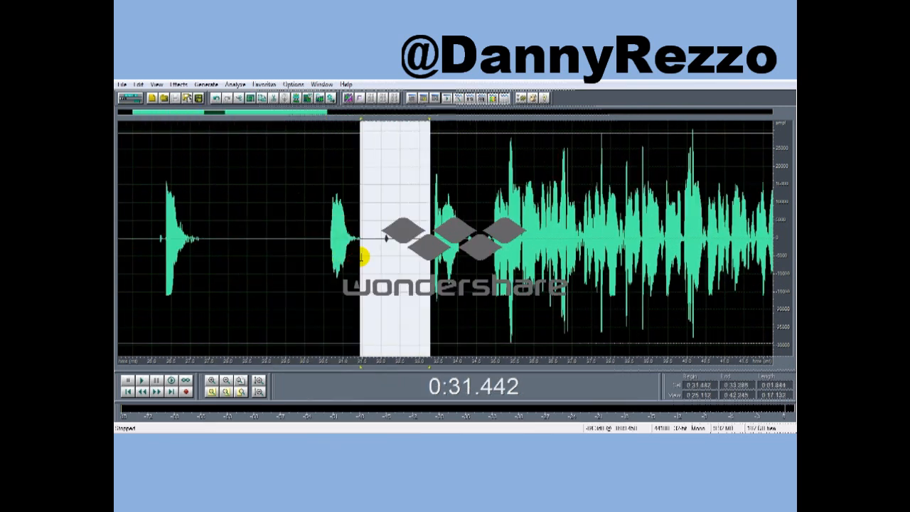
right_click(430, 270)
click(474, 351)
Silence the gap after the third vocal hit, from 0:34.137 to just before the main verse
click(463, 241)
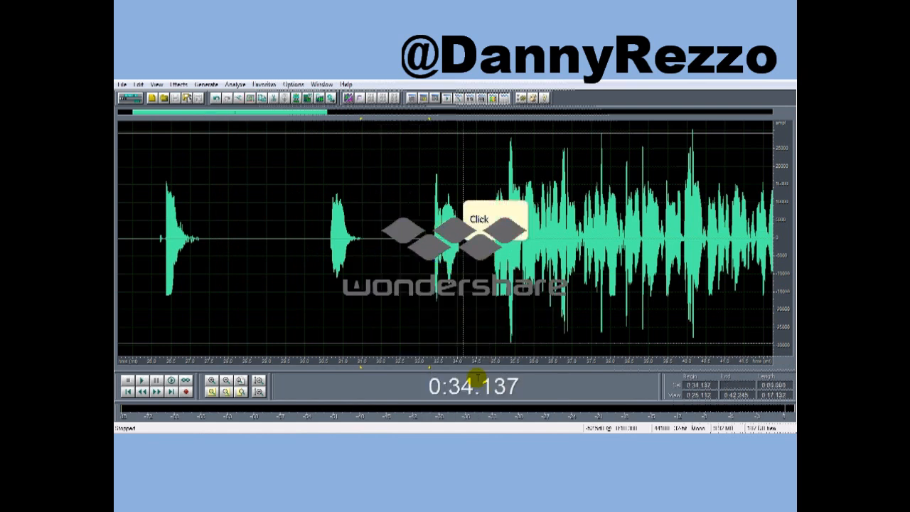
drag(463, 245, 491, 246)
right_click(480, 250)
click(488, 362)
click(403, 186)
Silence the tail of the recording from 1:19.388 to the end of the wave
drag(305, 112, 752, 112)
click(693, 245)
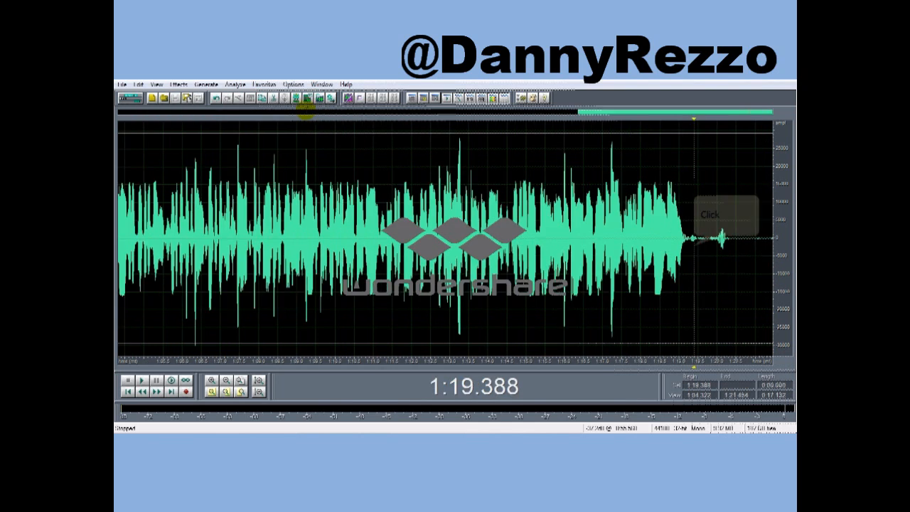
drag(694, 245, 772, 246)
right_click(731, 221)
click(685, 334)
click(388, 191)
Select the intro vocal hits from 0:26.352 to 0:34.948 and apply the Echo effect with its current settings
drag(630, 113, 207, 114)
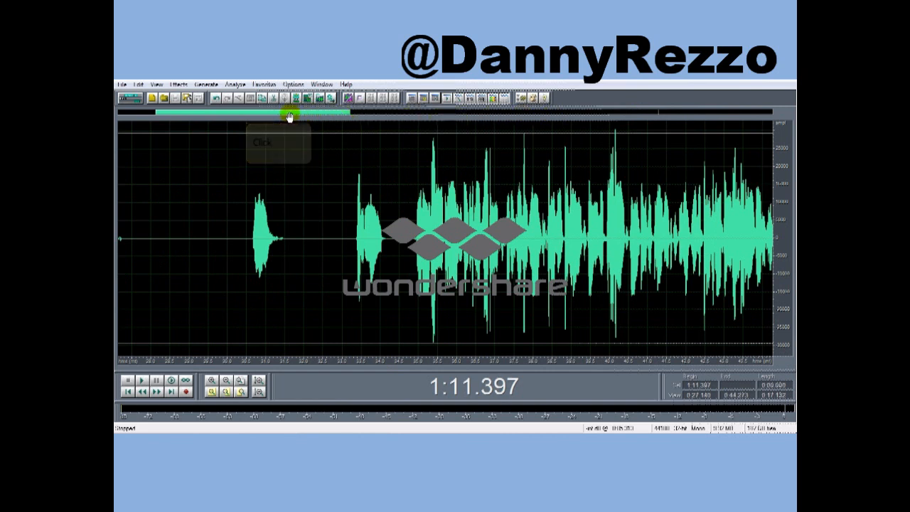
drag(267, 113, 246, 113)
scroll(246, 113, down, 1)
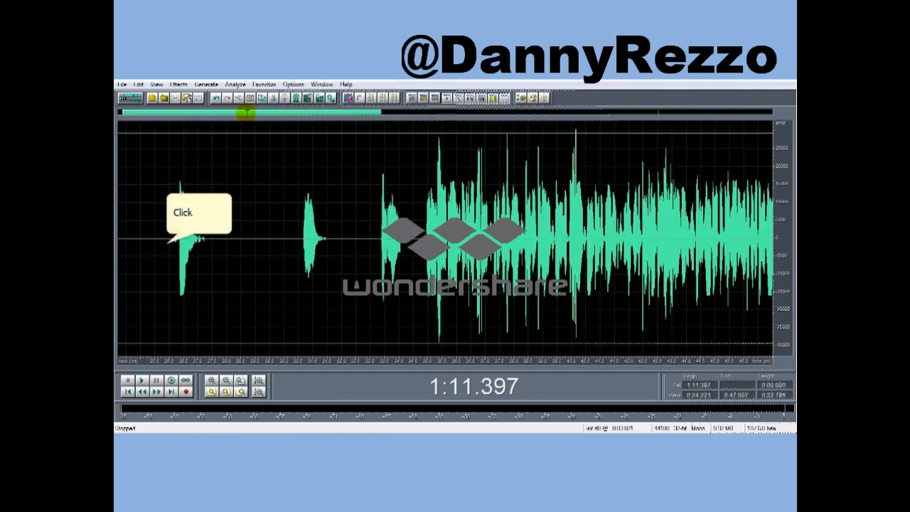
scroll(199, 242, up, 2)
drag(167, 242, 573, 242)
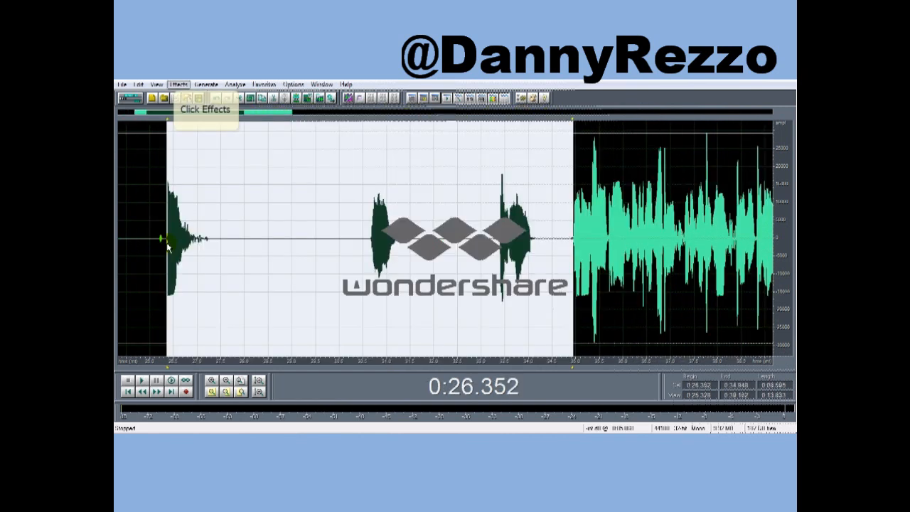
click(179, 84)
click(201, 145)
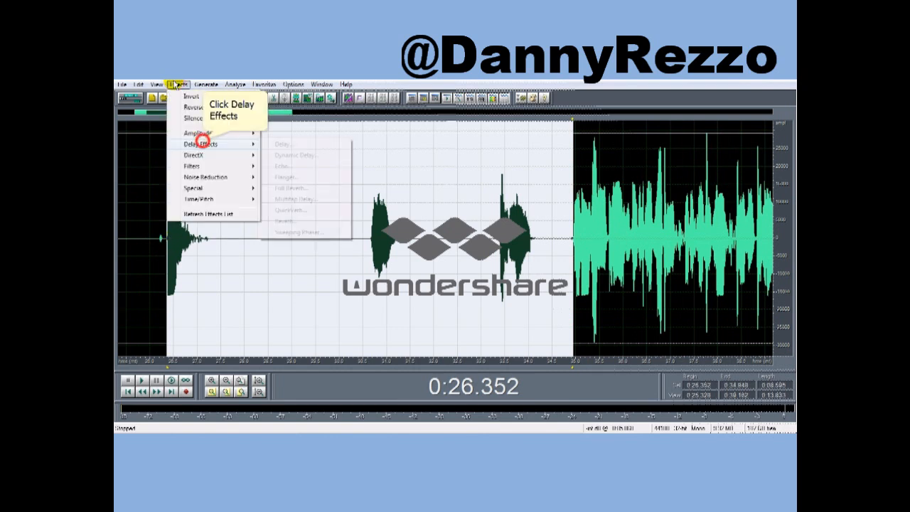
click(280, 167)
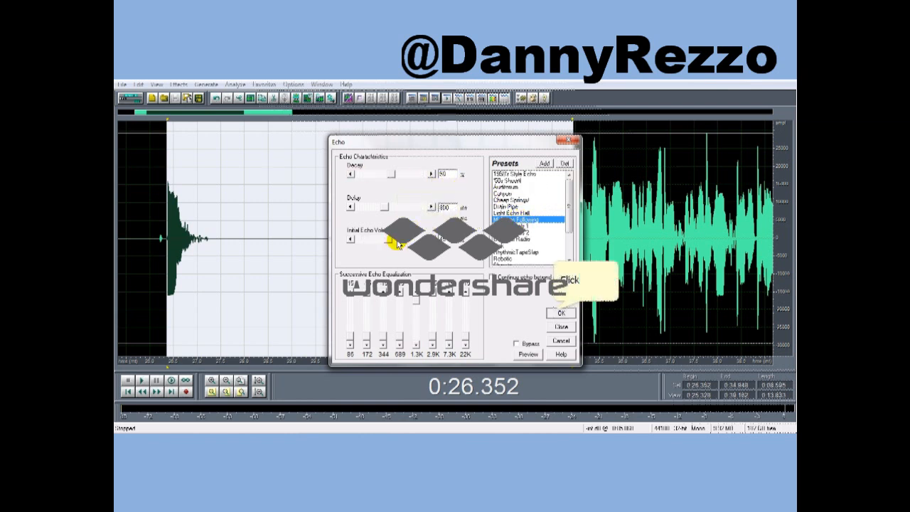
click(554, 312)
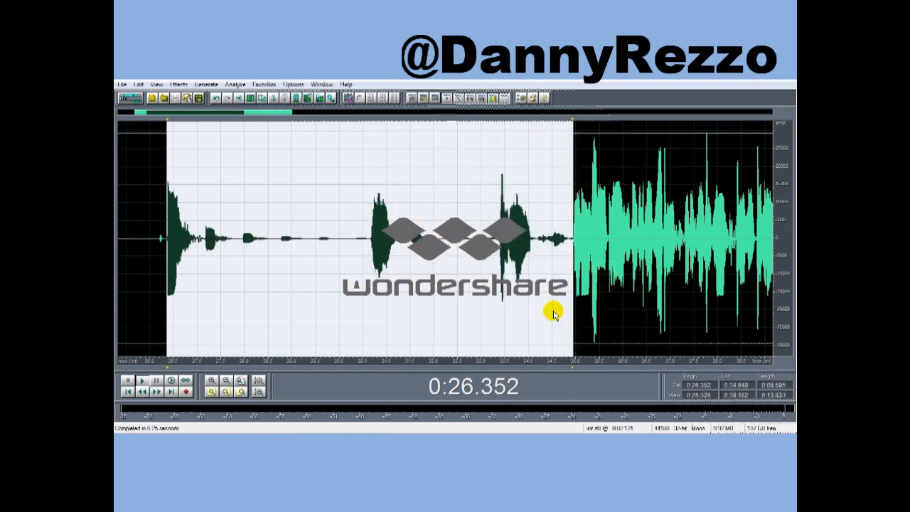
Play back the echoed intro vocal hits, and silence the stretch before the first hit from 0:24.789 to 0:26.299
click(143, 381)
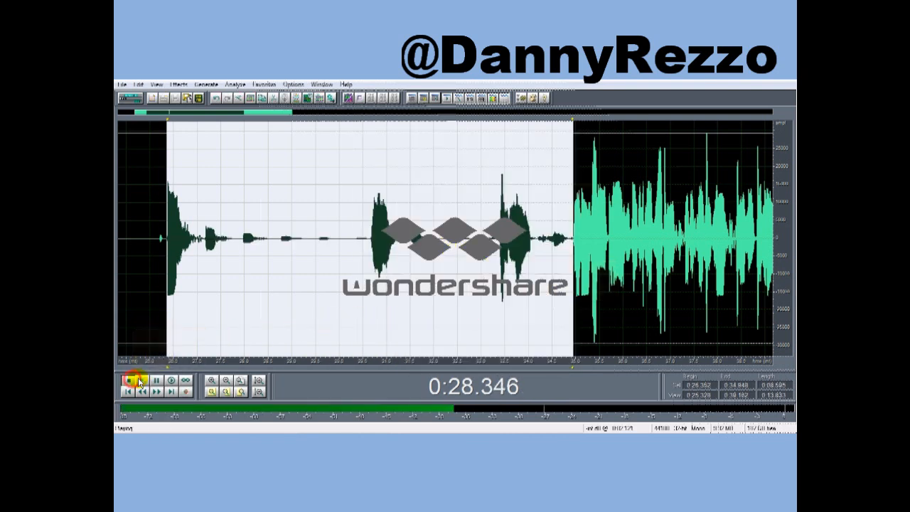
click(129, 380)
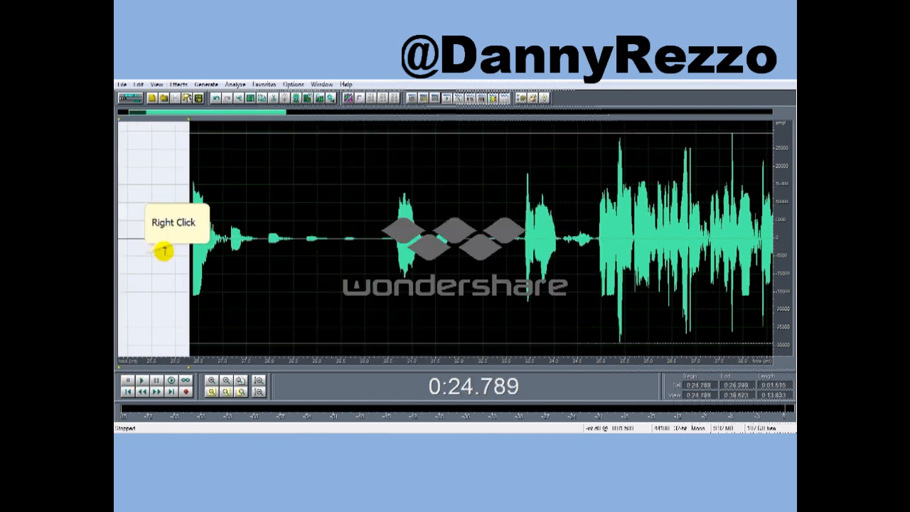
right_click(158, 250)
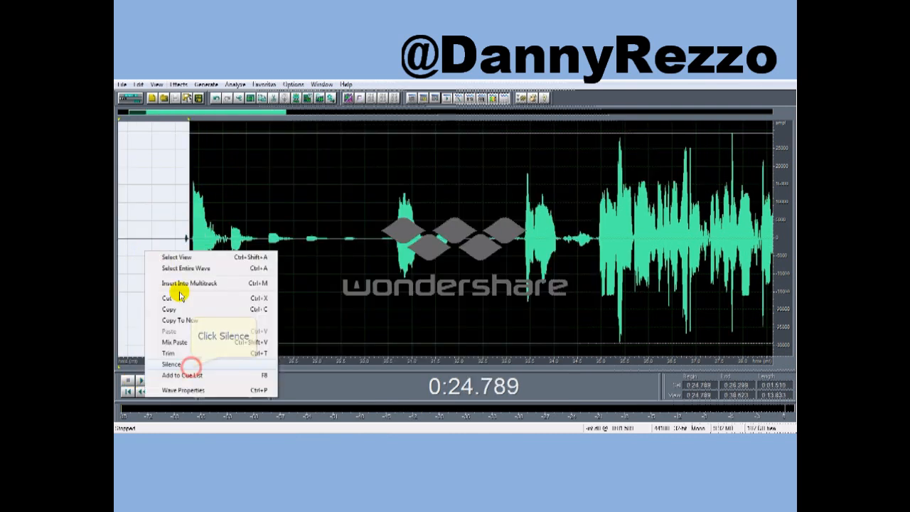
click(163, 358)
click(418, 226)
Play the main verse from 0:34.938 to listen for loud breaths between the phrases
drag(211, 112, 287, 112)
click(287, 216)
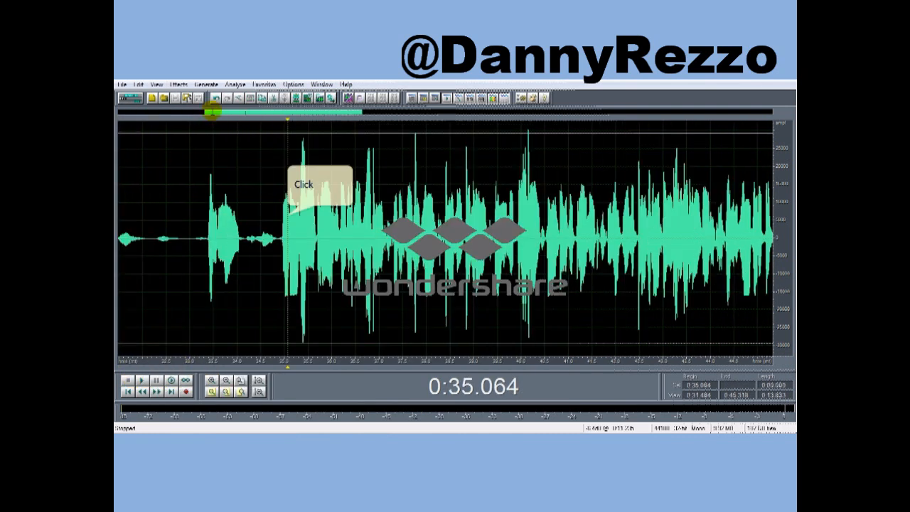
click(281, 216)
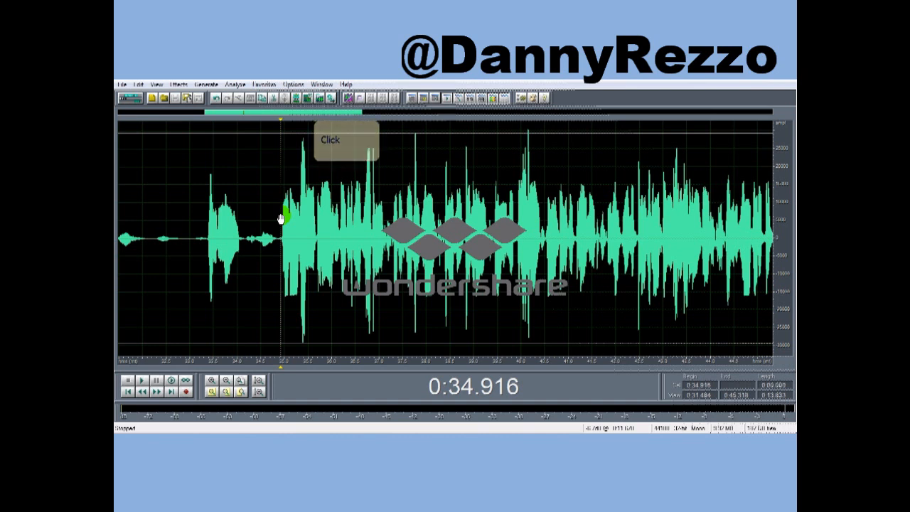
drag(300, 111, 315, 111)
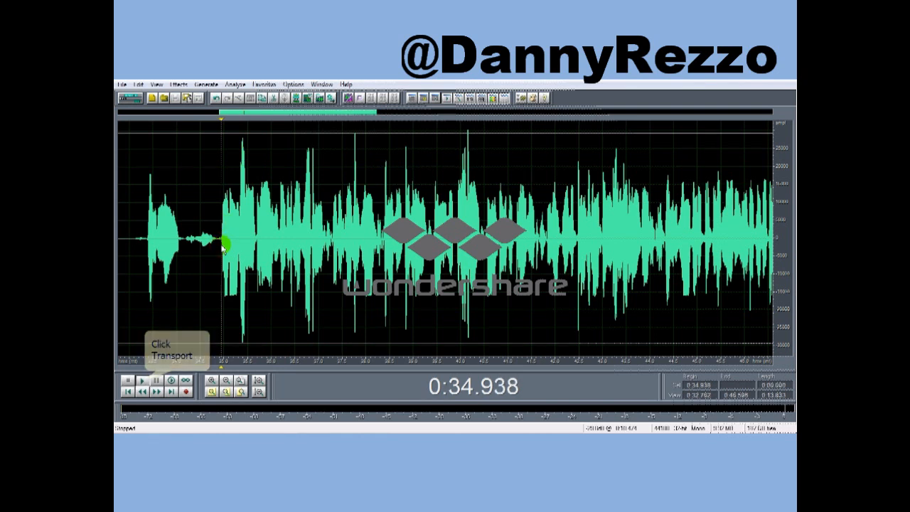
click(145, 384)
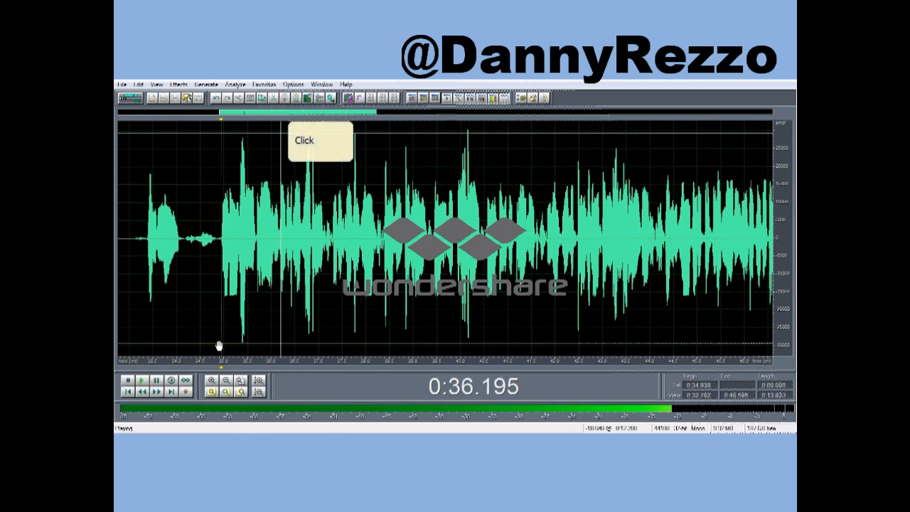
click(289, 115)
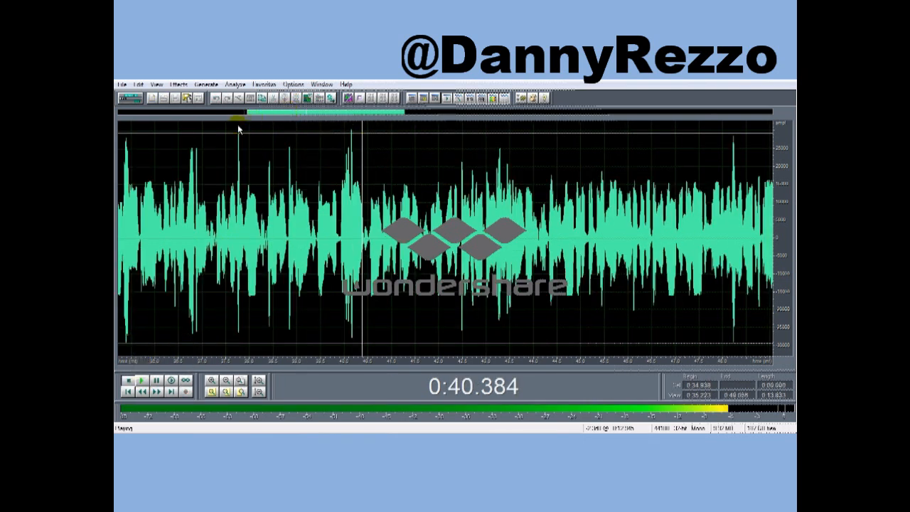
click(128, 381)
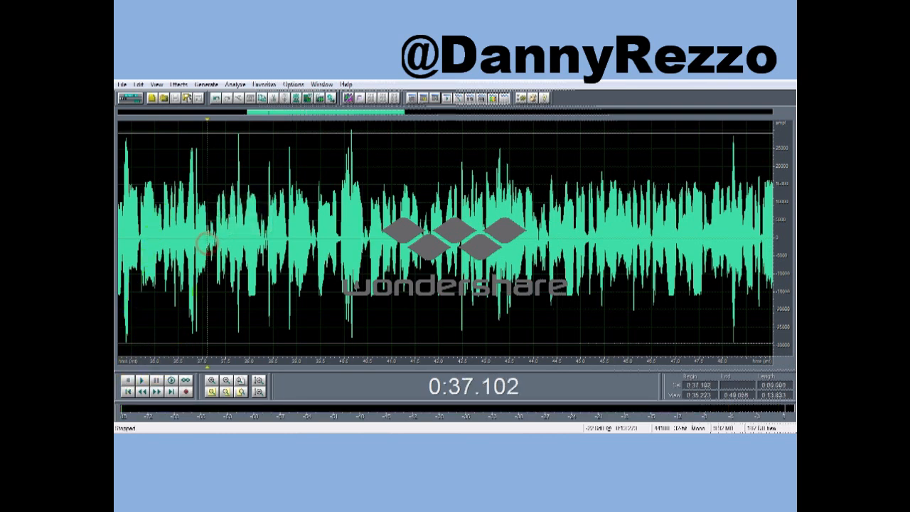
Select the breath in the main verse from 0:37.120 to 0:37.285 and normalize it with the current settings
click(140, 381)
click(126, 382)
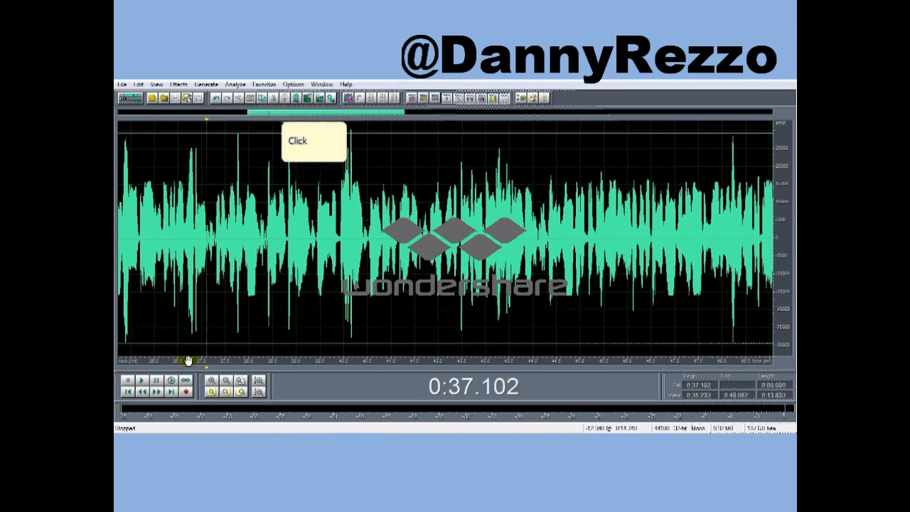
scroll(246, 283, up, 2)
drag(281, 114, 271, 113)
scroll(229, 251, up, 2)
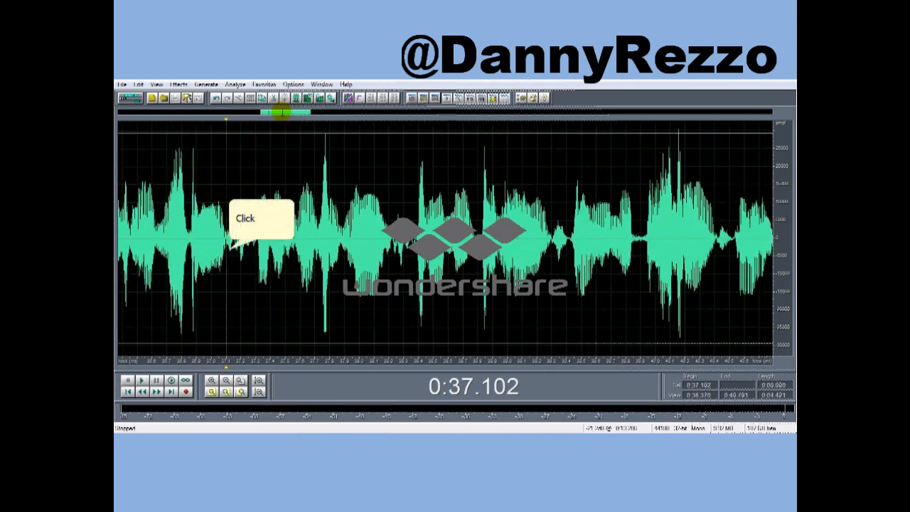
drag(228, 252, 254, 253)
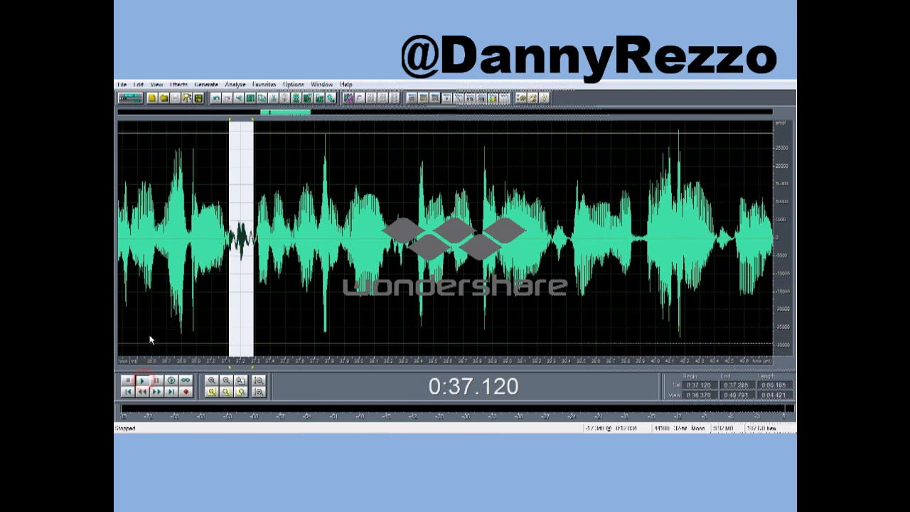
click(179, 84)
click(197, 133)
click(287, 178)
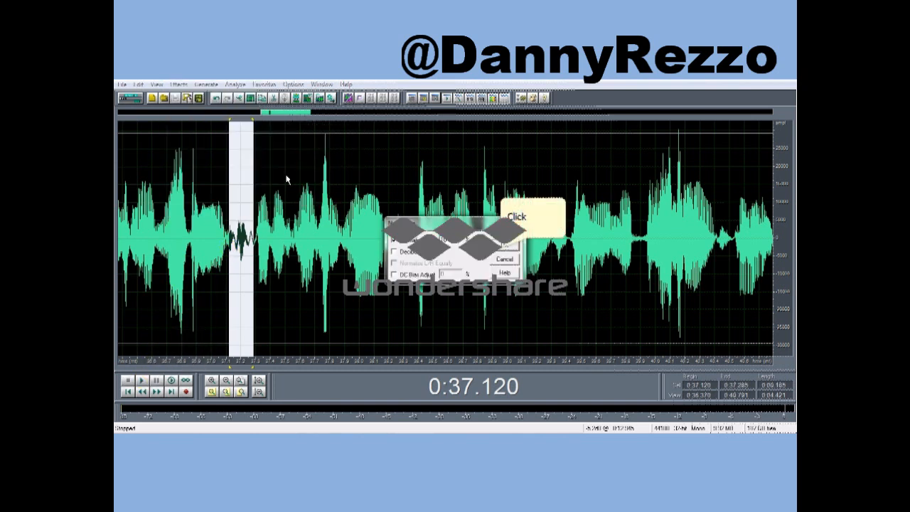
click(502, 245)
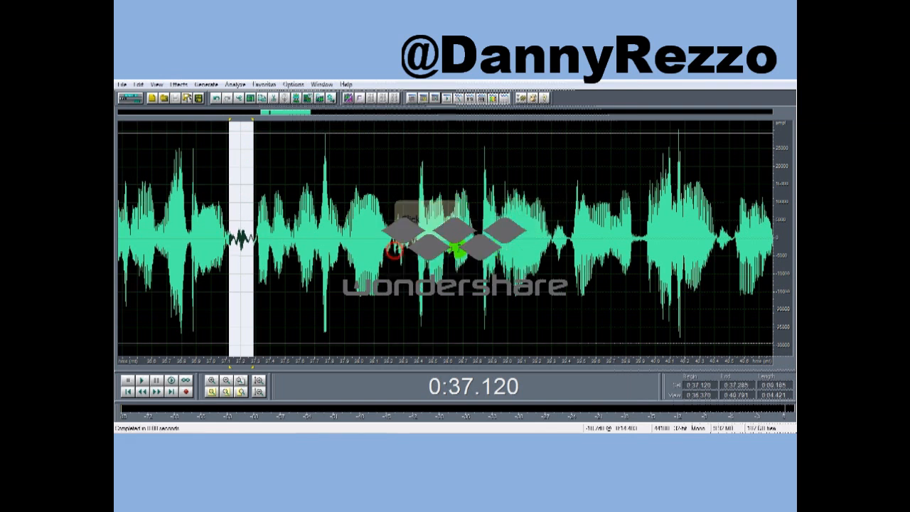
Select the breath from 0:38.233 to 0:38.375 and normalize it with the current settings
click(394, 246)
drag(395, 247, 415, 247)
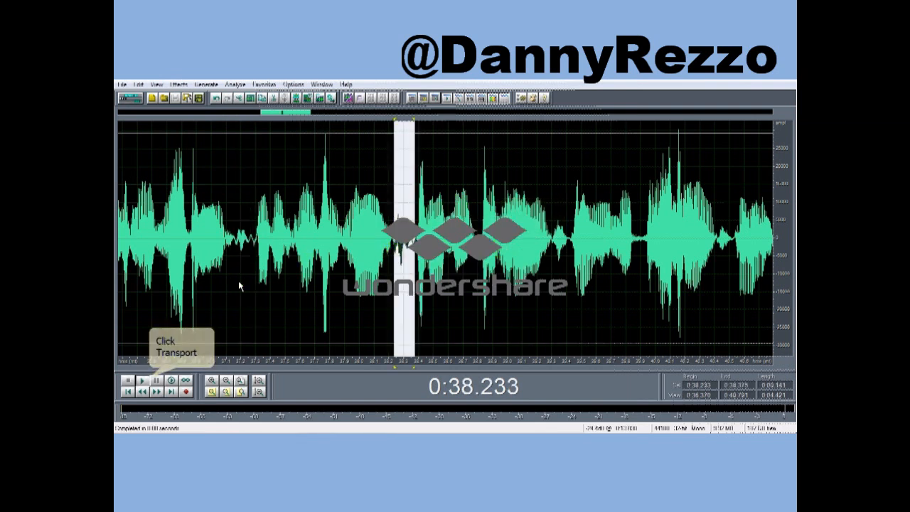
click(141, 381)
click(179, 84)
click(270, 133)
click(287, 178)
click(504, 243)
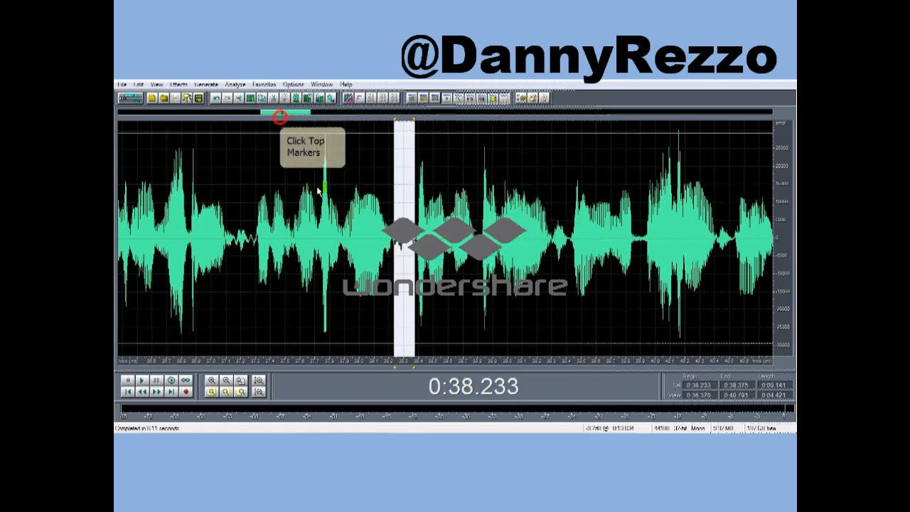
Locate the short breath from 0:39.303 to 0:39.404, play it back, and normalize it with the current settings
click(281, 114)
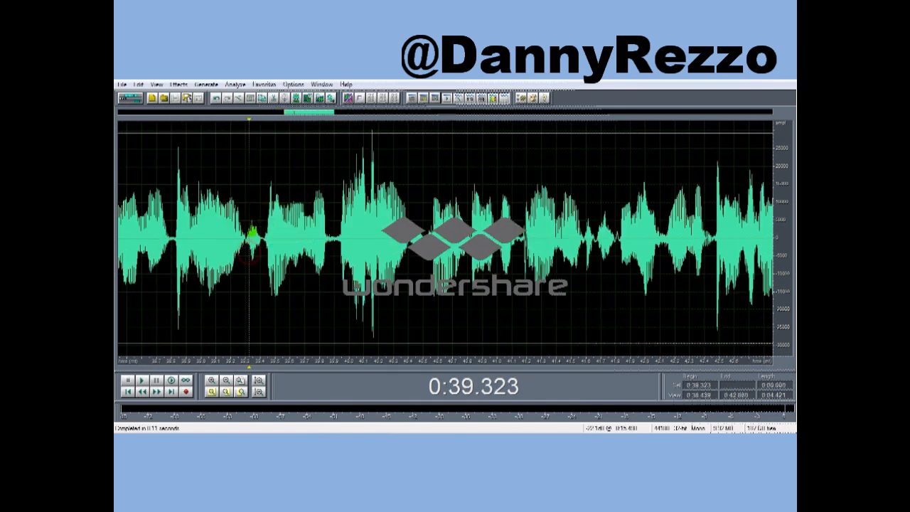
click(135, 382)
click(131, 381)
drag(246, 252, 260, 253)
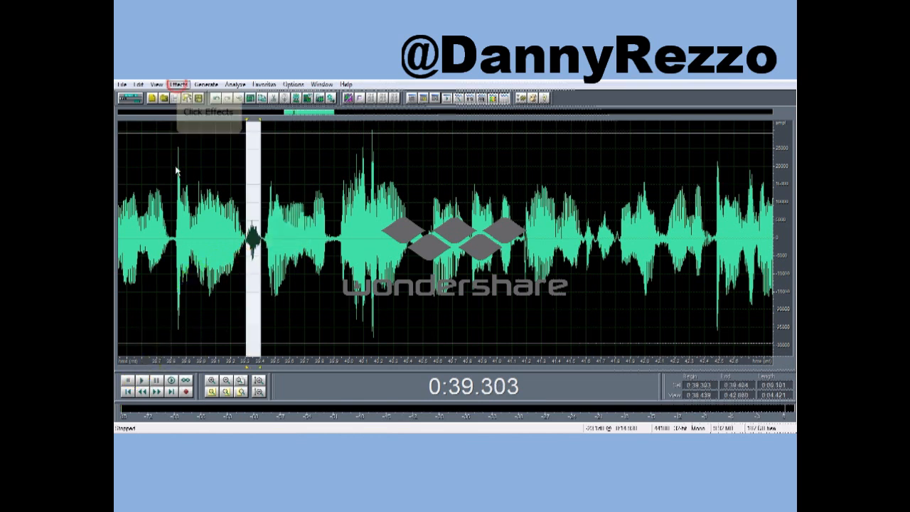
click(178, 84)
mouse_move(249, 135)
click(291, 176)
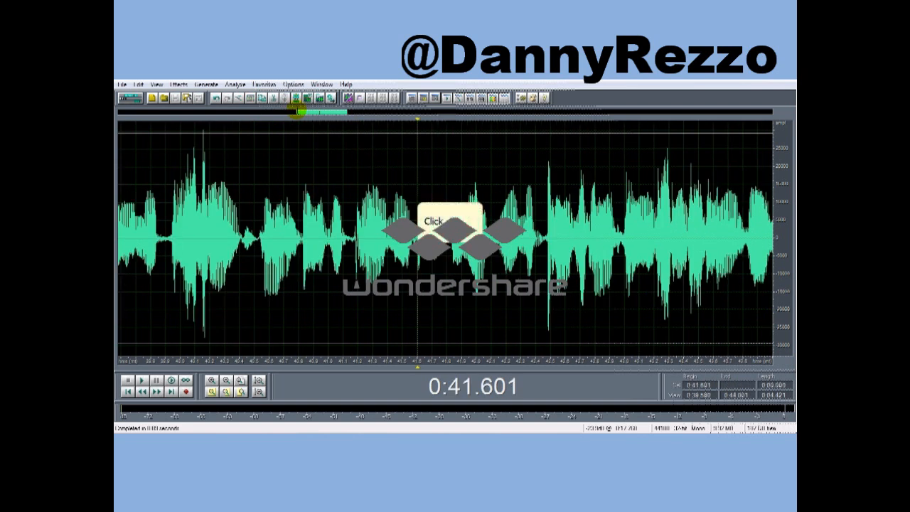
Select the breath from 0:41.601 to 0:41.807 and normalize it with the current settings
drag(417, 249, 448, 249)
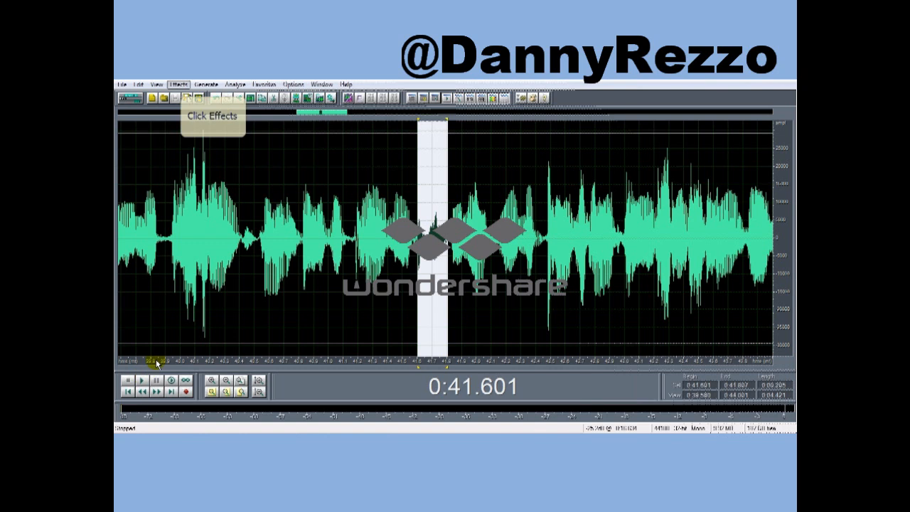
click(178, 84)
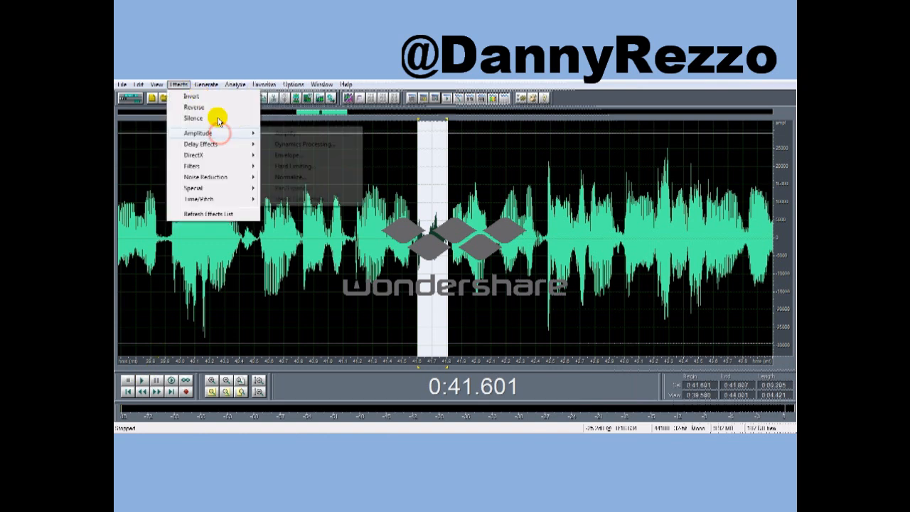
click(291, 178)
click(504, 244)
Play further into the verse, select the breath from 0:44.119 to 0:44.331, and normalize it with the current settings
drag(314, 111, 336, 111)
click(193, 239)
click(141, 382)
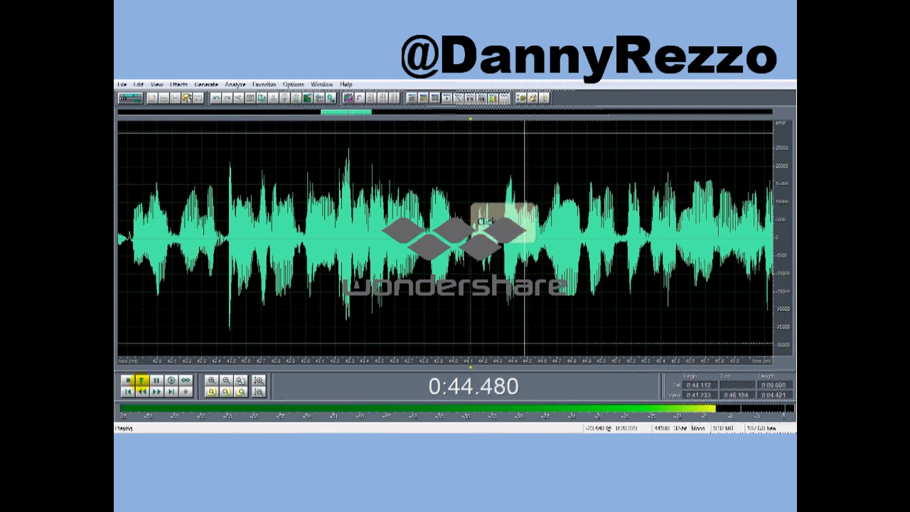
click(469, 254)
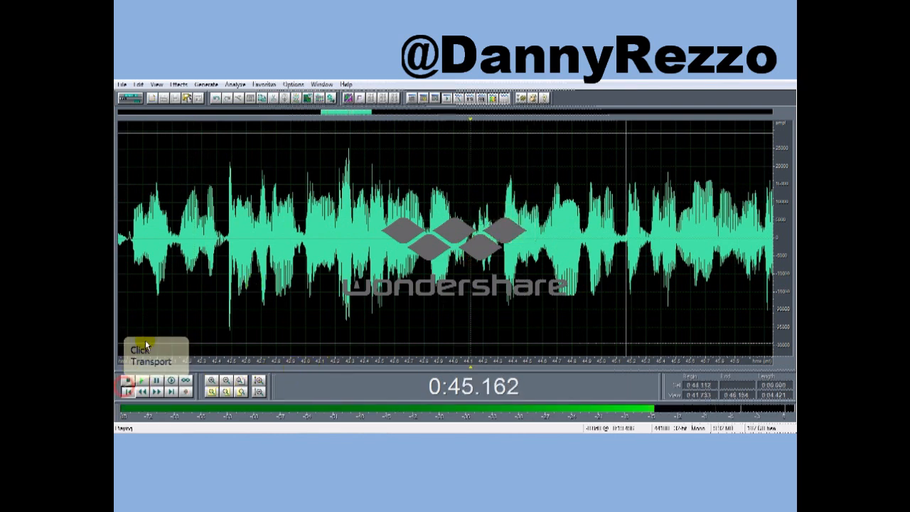
click(128, 381)
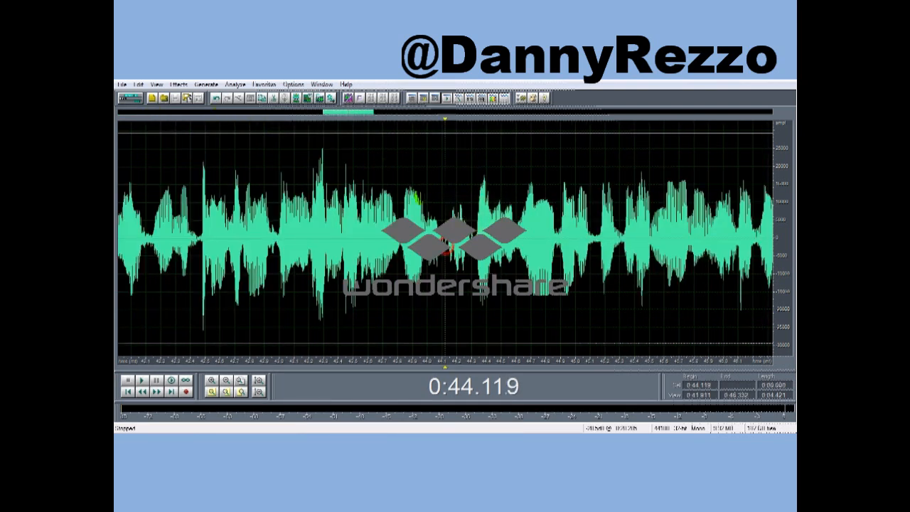
drag(445, 249, 475, 249)
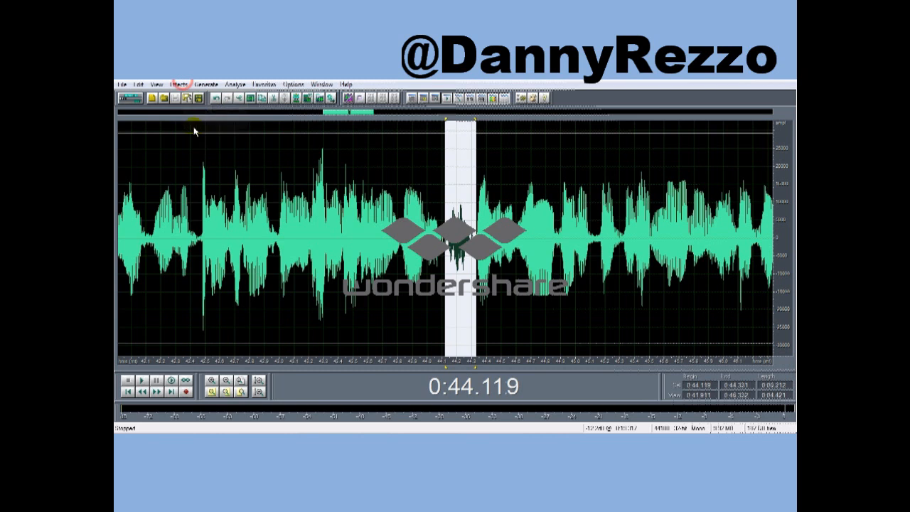
click(180, 85)
click(203, 133)
click(288, 177)
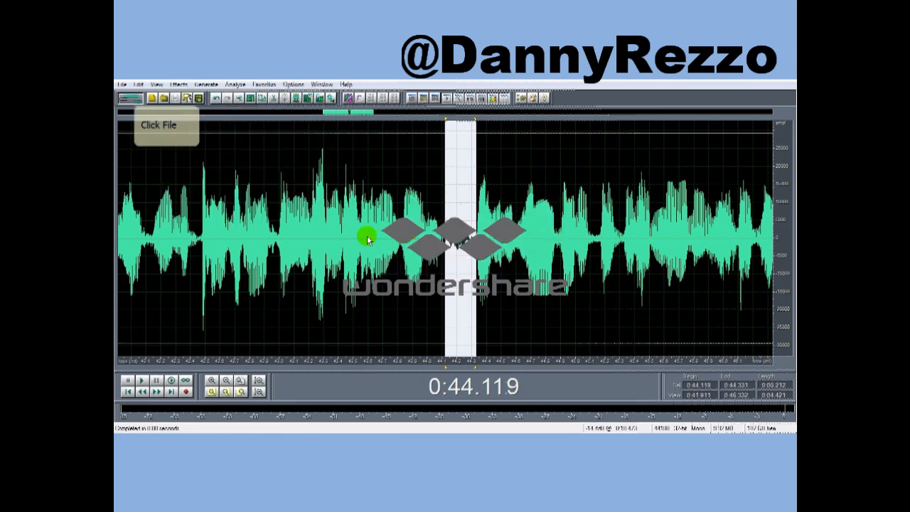
Return to the multitrack view and play the vocal with the instrumental from 0:43.087
click(130, 97)
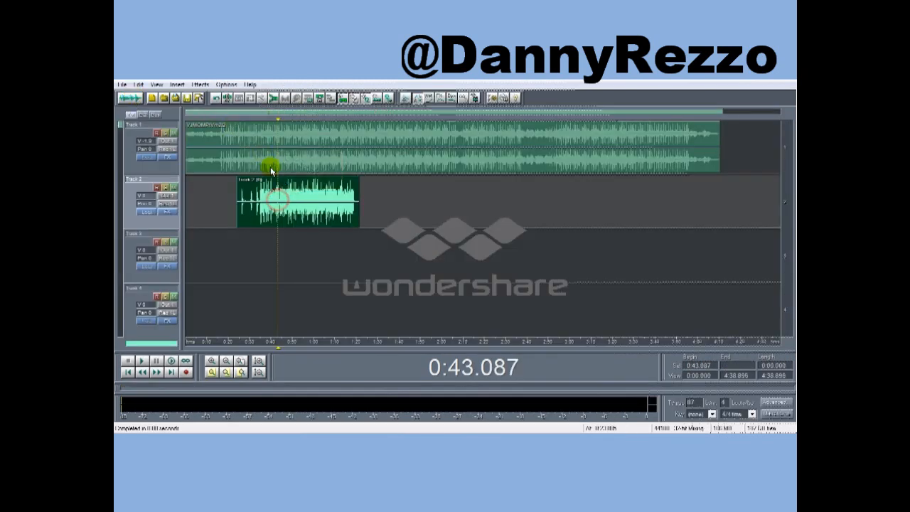
click(277, 201)
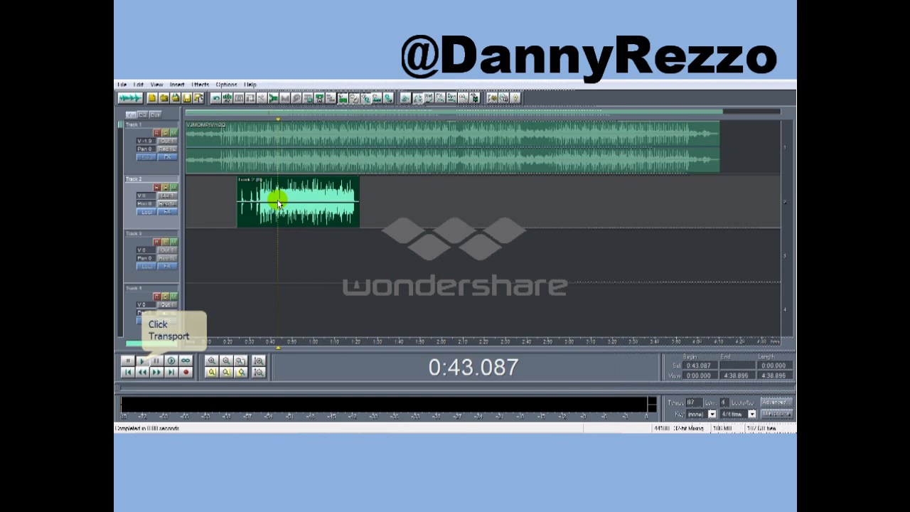
click(142, 361)
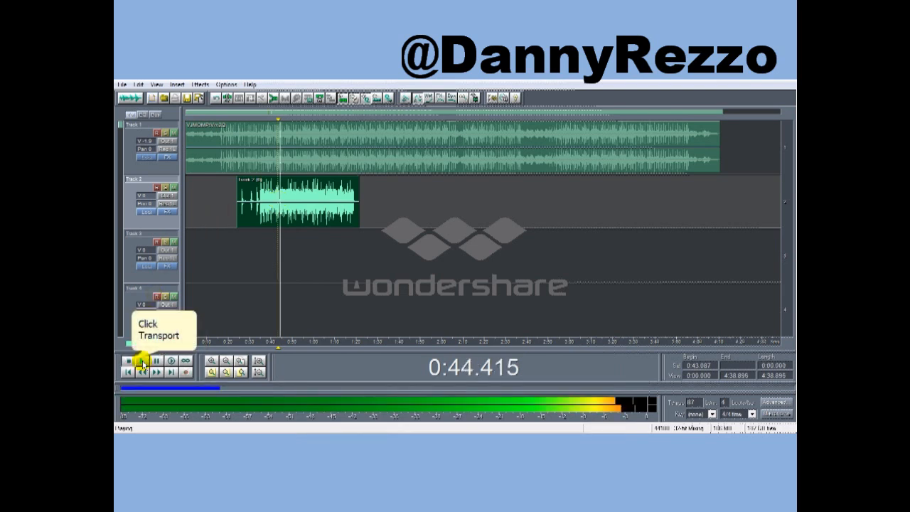
click(129, 361)
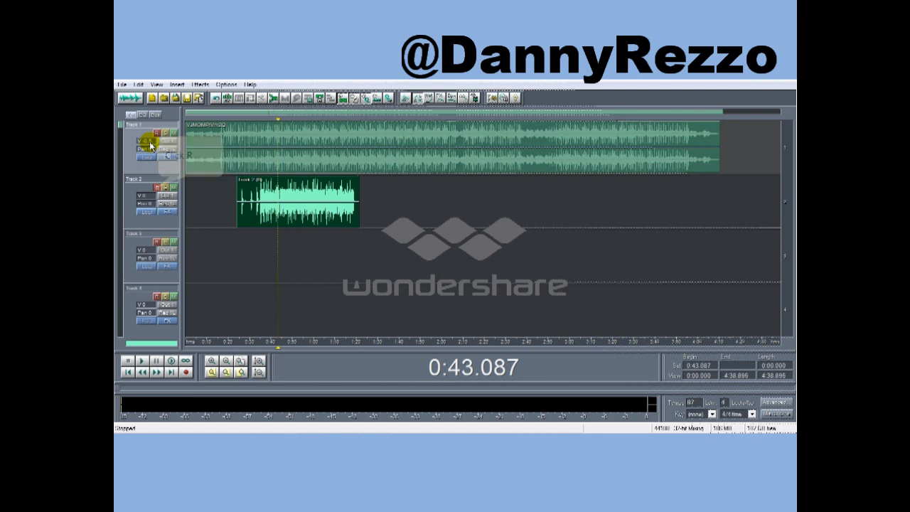
Turn record arming and mute on and off for Track 2, and check its recording device settings
click(157, 189)
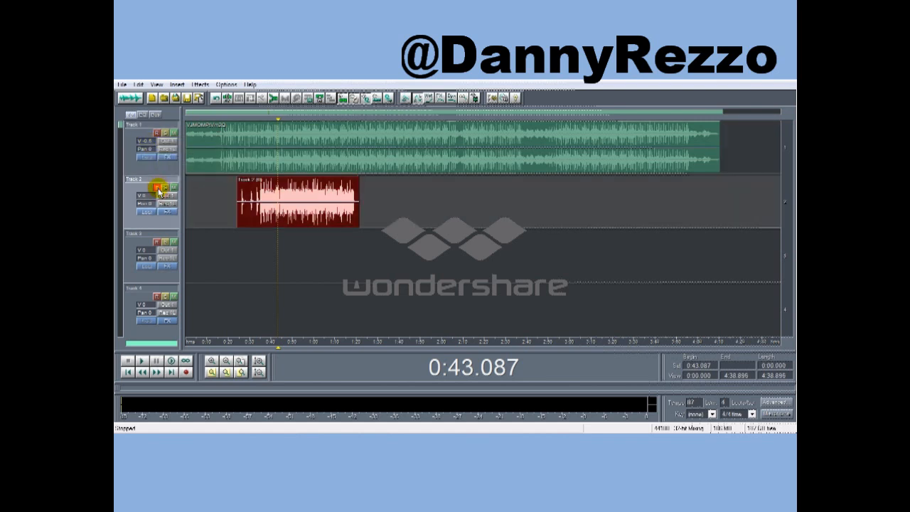
click(173, 189)
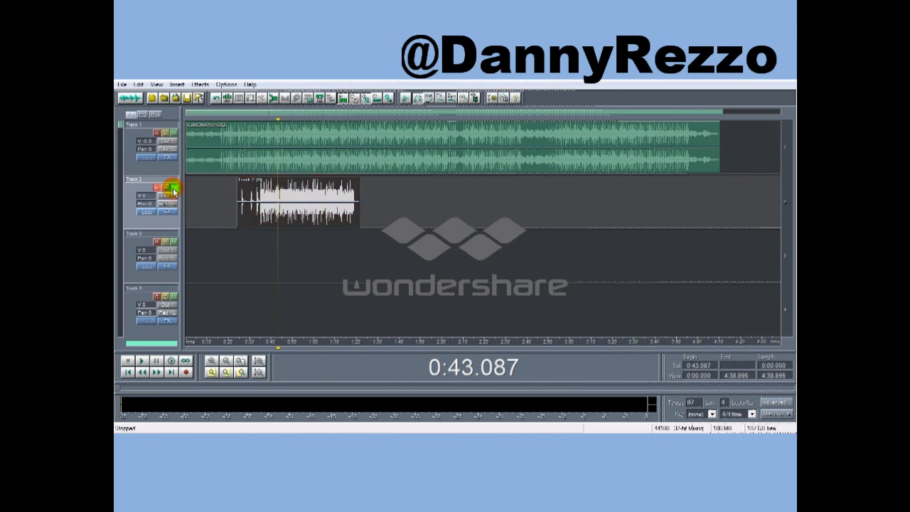
click(173, 189)
click(158, 189)
click(167, 205)
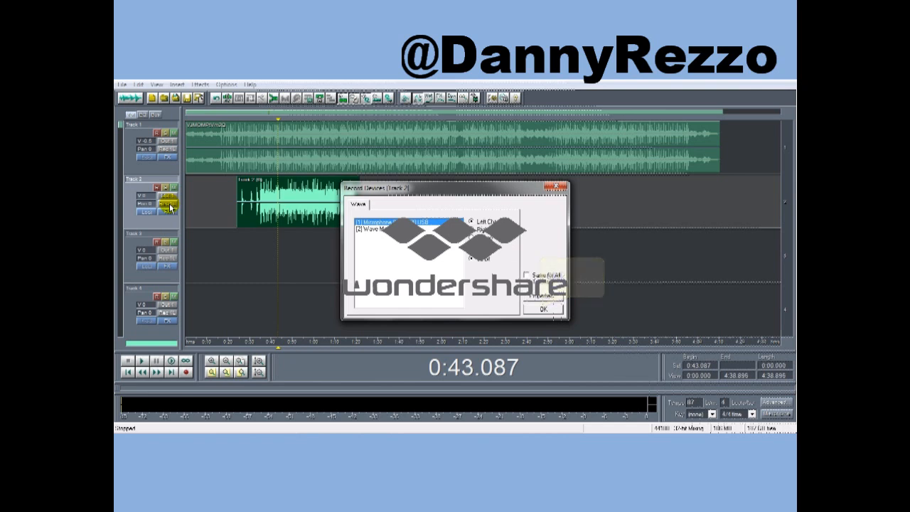
click(541, 309)
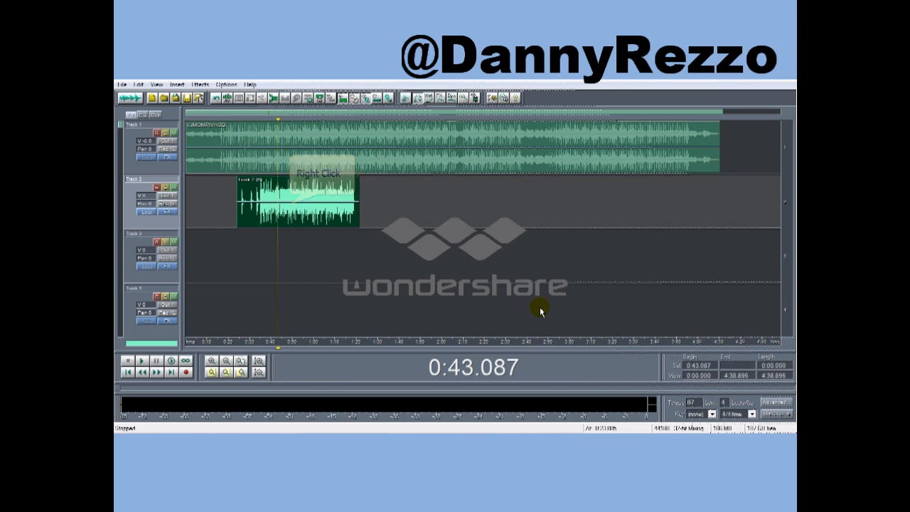
Loop-duplicate the Track 2 vocal block with the default settings, place the duplicate on Track 3 and convert it to a unique copy
right_click(289, 205)
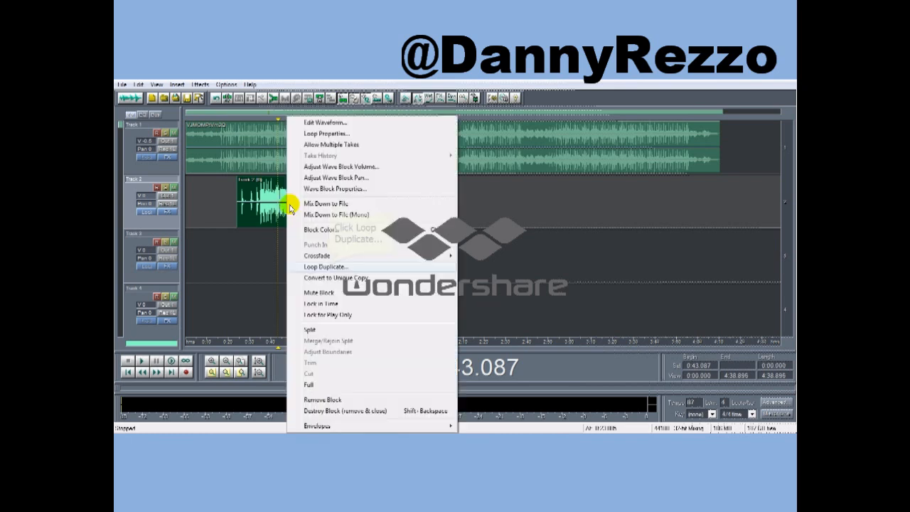
click(322, 263)
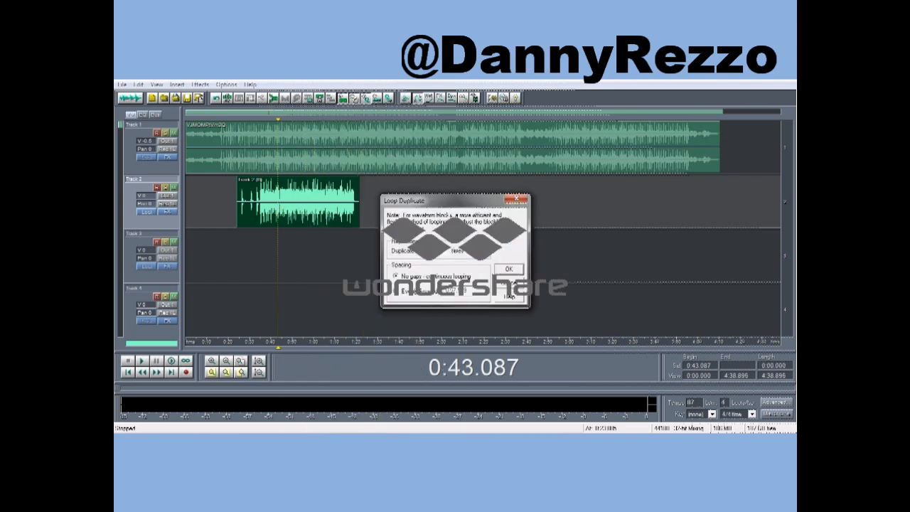
click(509, 269)
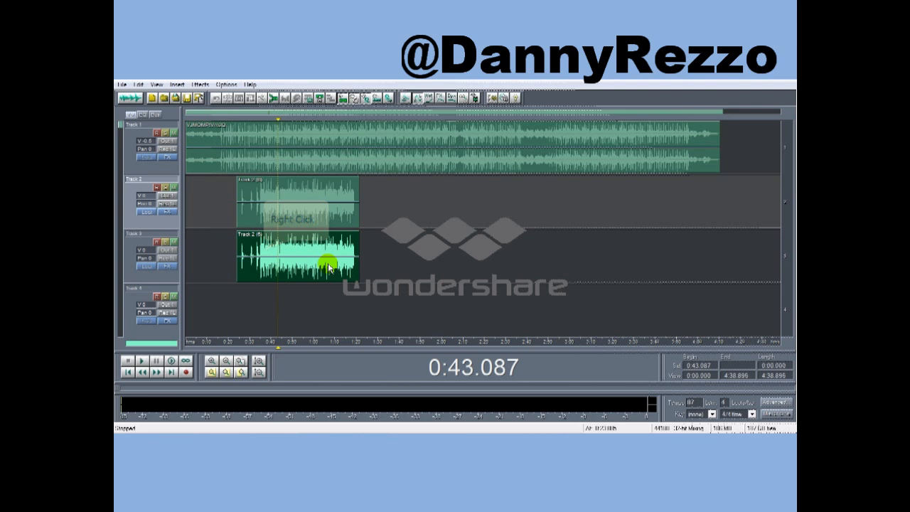
click(262, 250)
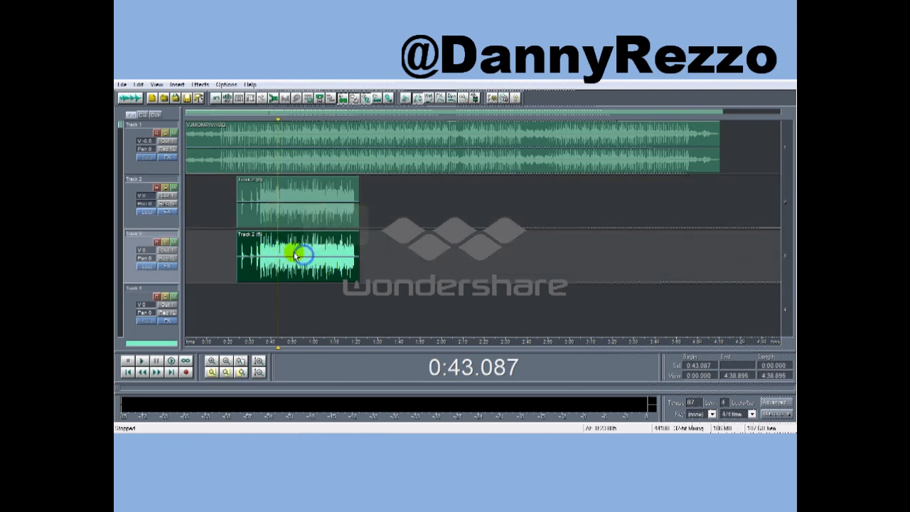
right_click(302, 254)
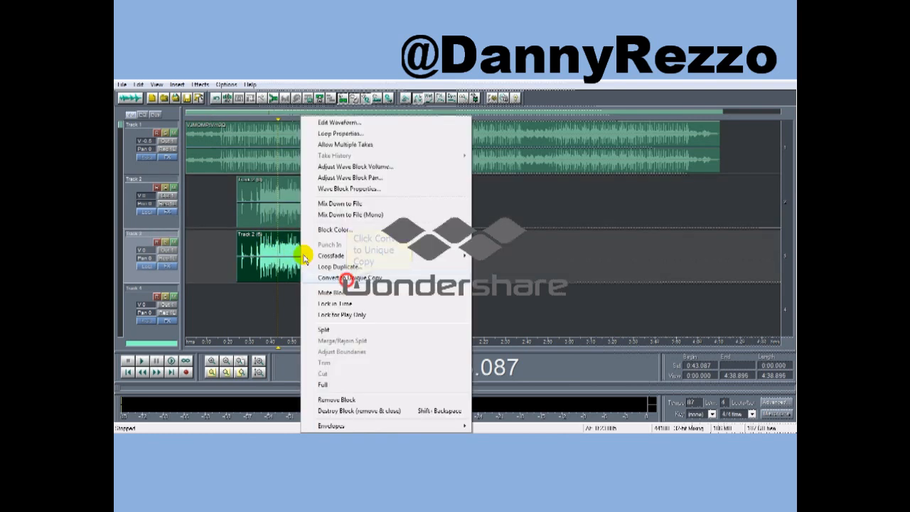
click(346, 277)
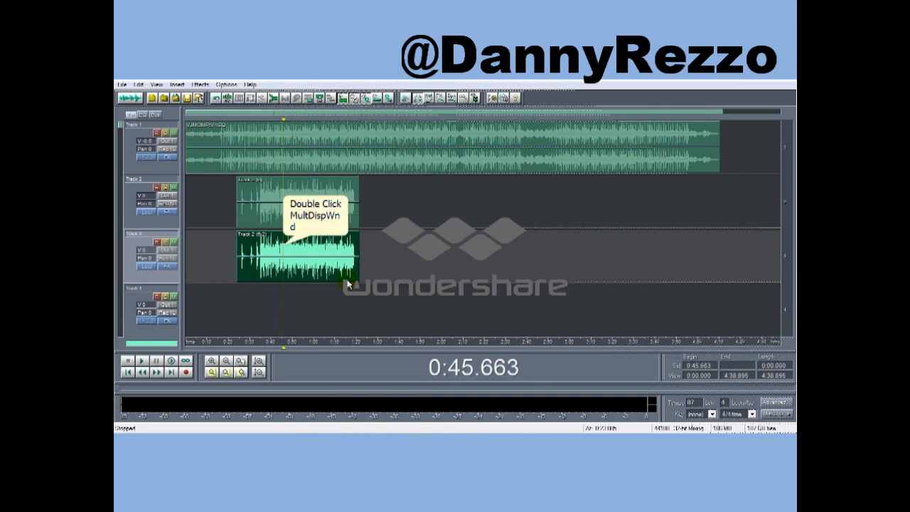
Open the duplicated vocal from Track 3 for waveform editing, select all of it and apply Reverb with the highlighted preset
double_click(283, 248)
double_click(285, 212)
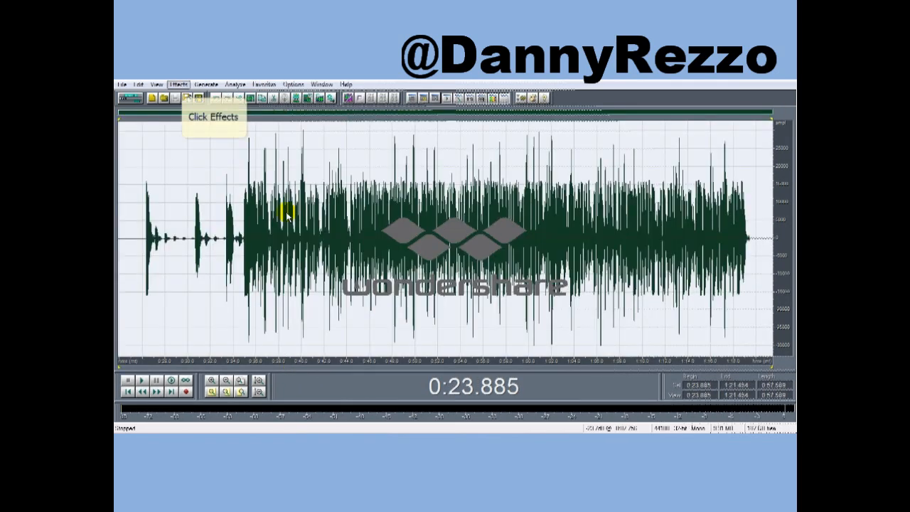
click(178, 83)
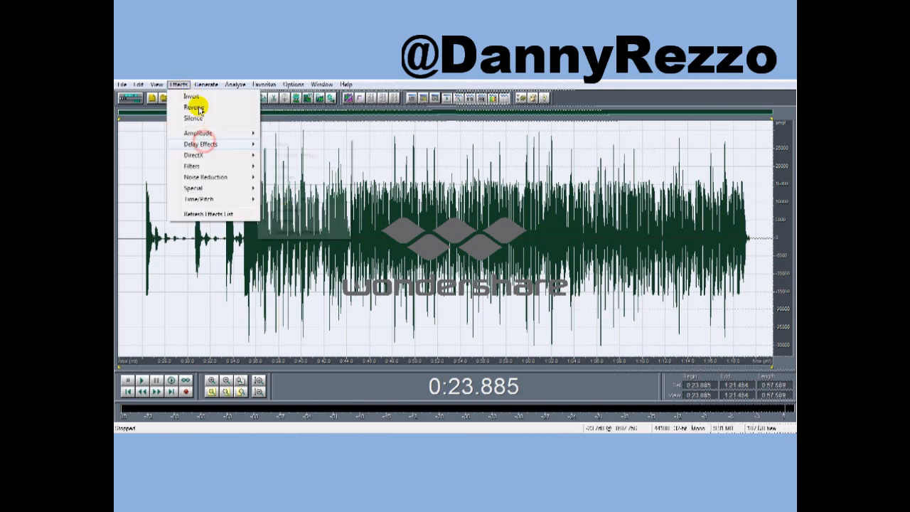
mouse_move(200, 143)
click(289, 217)
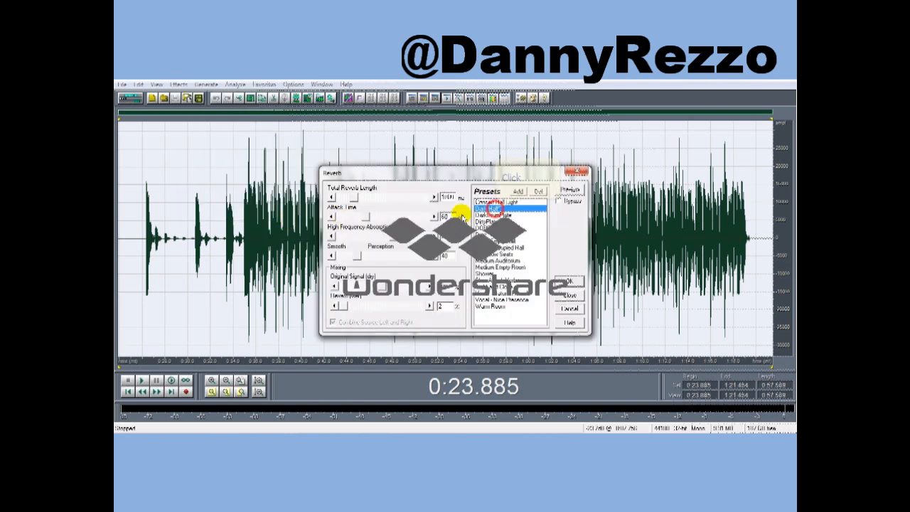
click(568, 281)
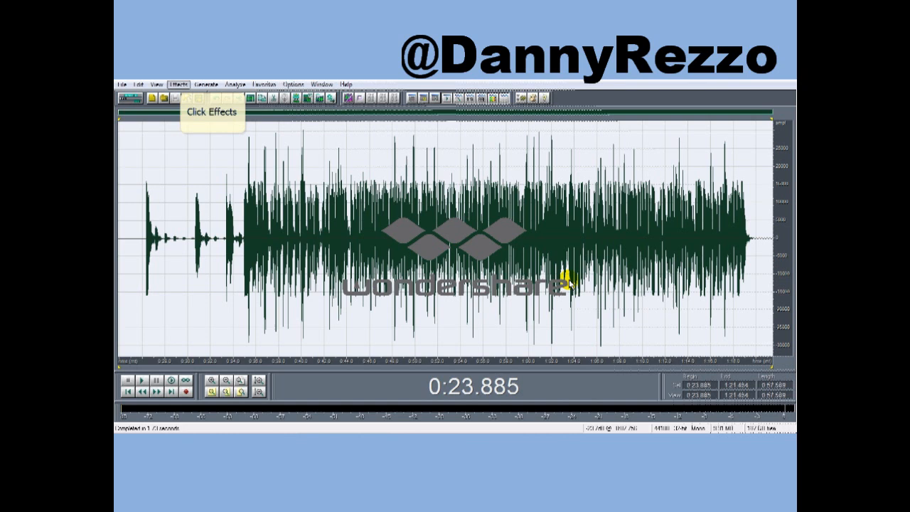
Apply a second delay effect to the whole duplicated vocal, using a preset from further down its preset list
click(178, 84)
click(219, 146)
click(288, 221)
double_click(490, 288)
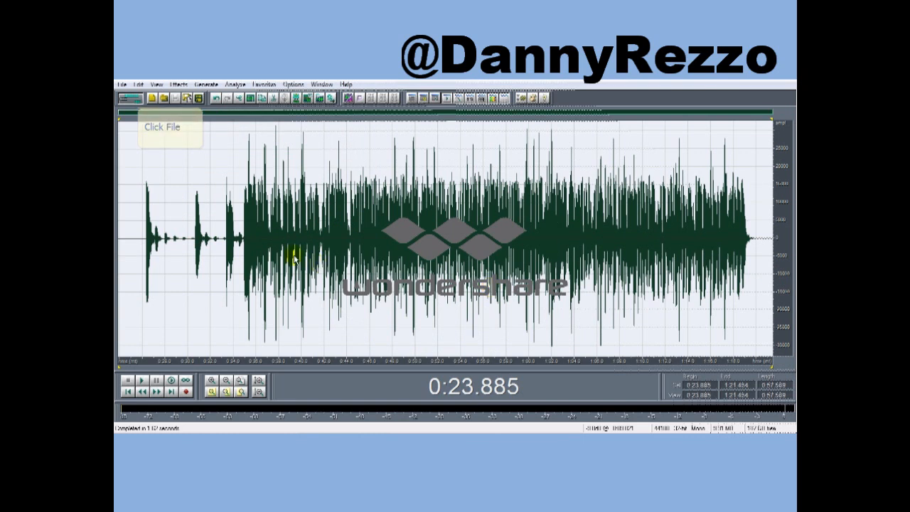
Return to the multitrack session, place the cursor at 0:23.885 and lower the volumes of Track 3 and Track 2
click(132, 99)
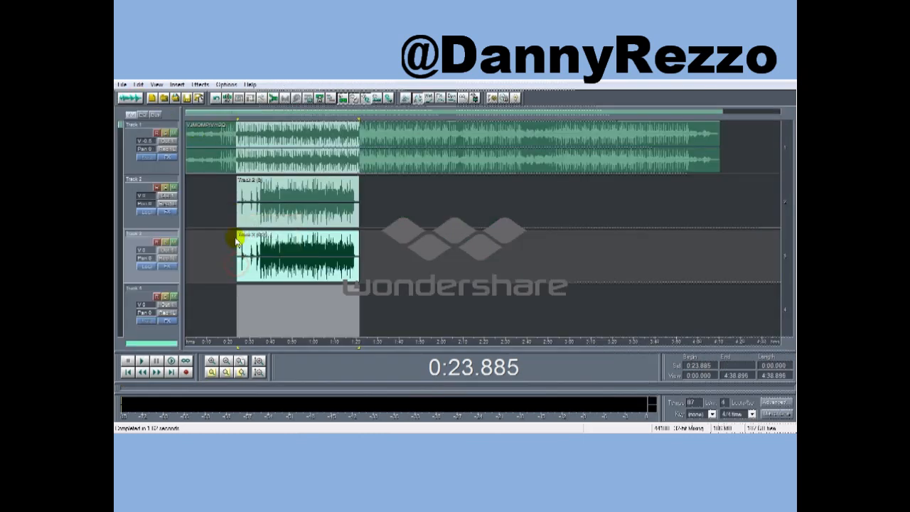
click(239, 242)
click(143, 251)
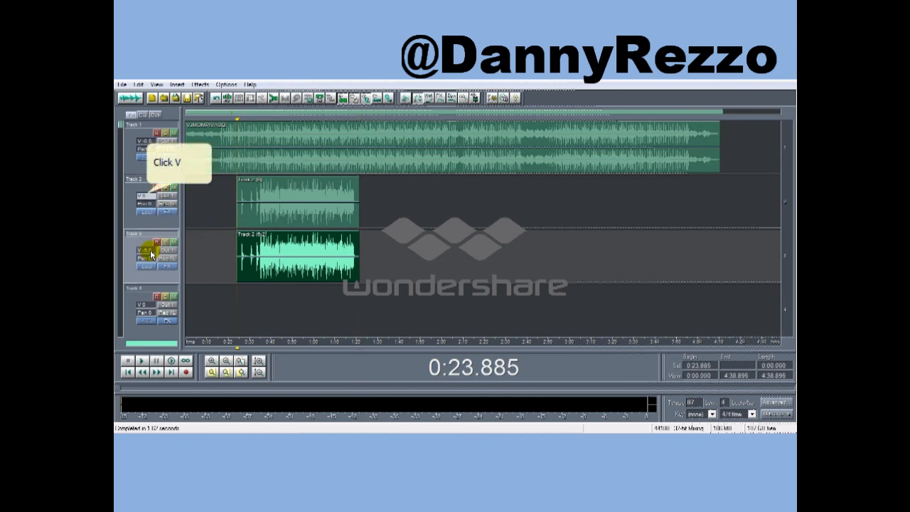
click(145, 195)
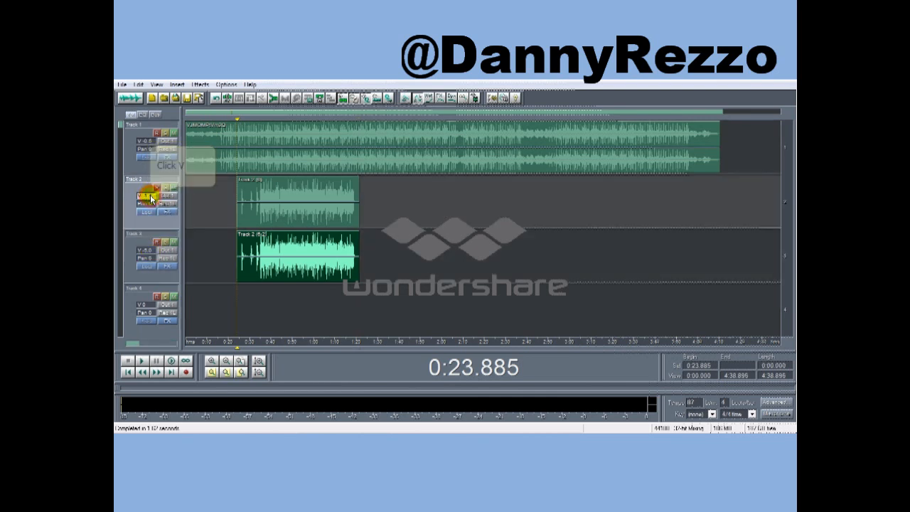
click(151, 198)
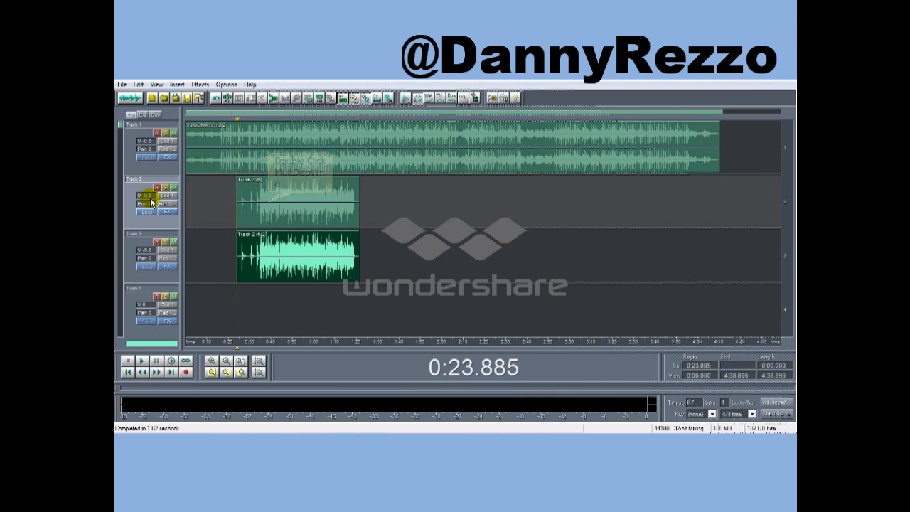
Open the original Track 2 vocal, select all of it and apply Echo with an 850 ms delay and a reduced initial echo volume
double_click(269, 206)
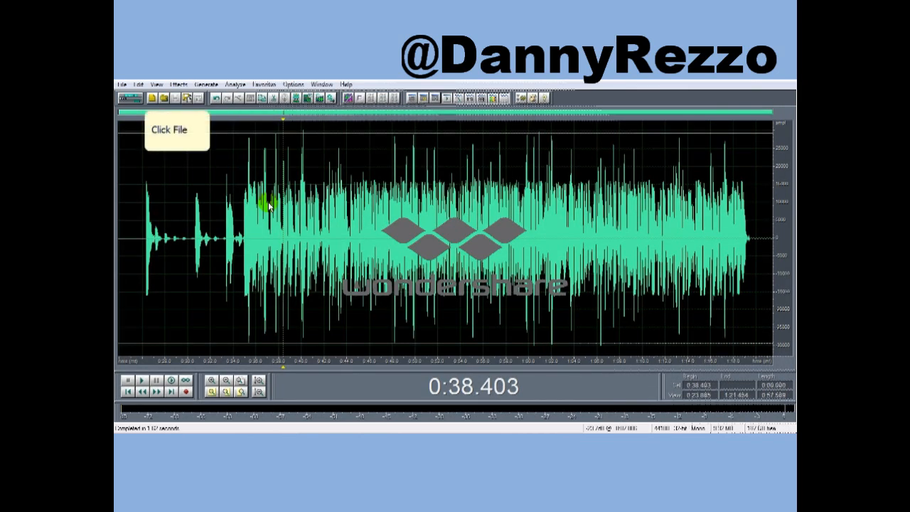
click(137, 98)
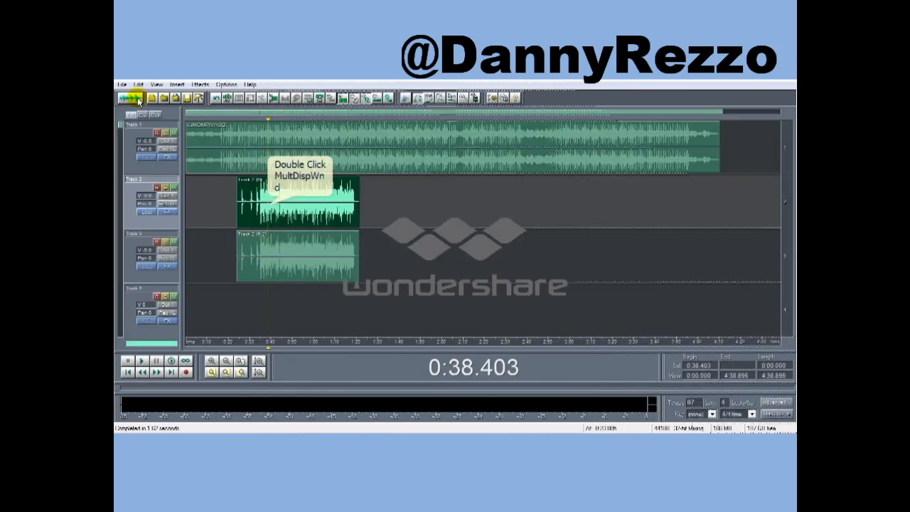
double_click(265, 204)
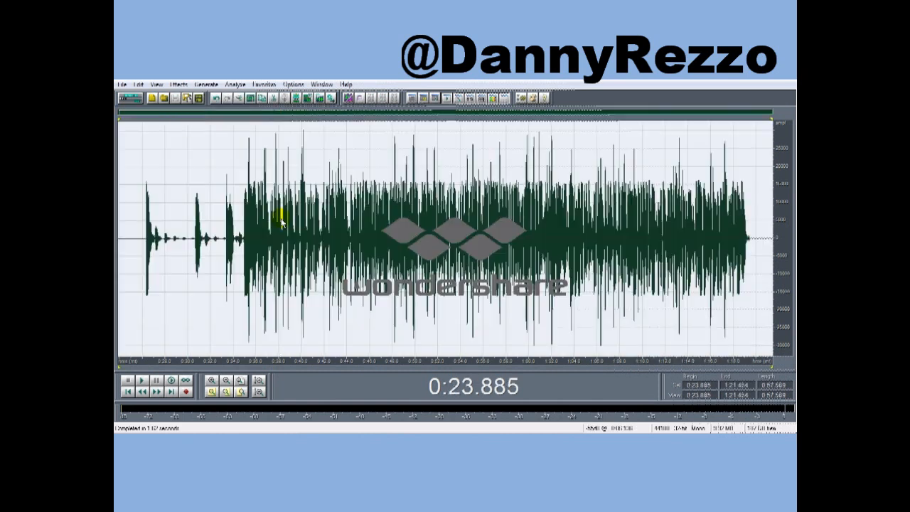
click(178, 85)
mouse_move(207, 147)
click(285, 175)
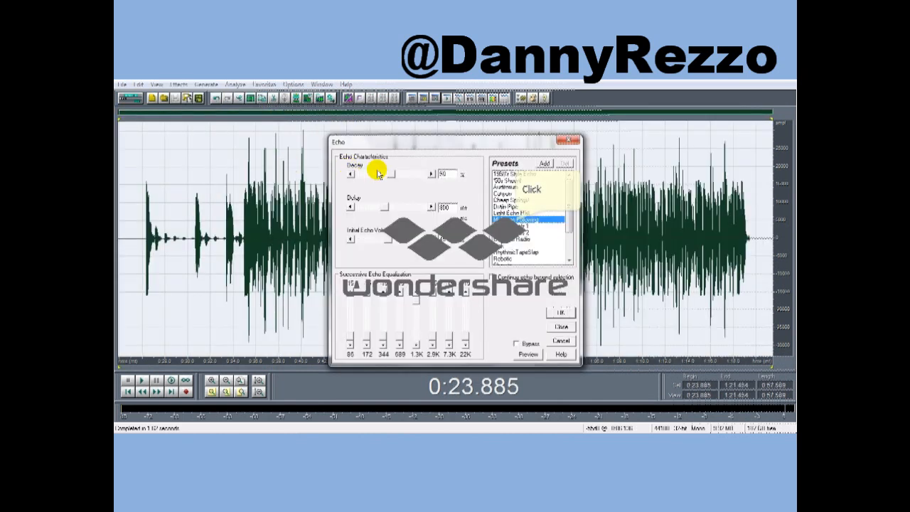
click(389, 244)
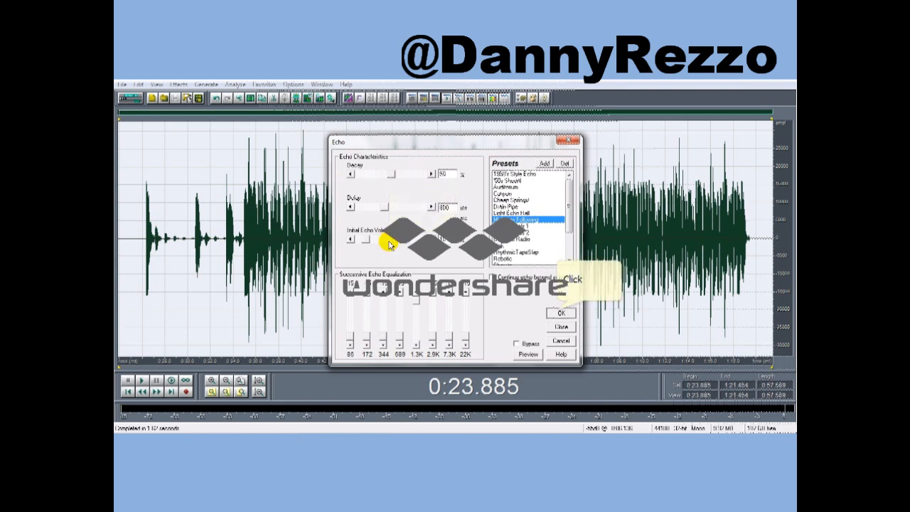
click(558, 311)
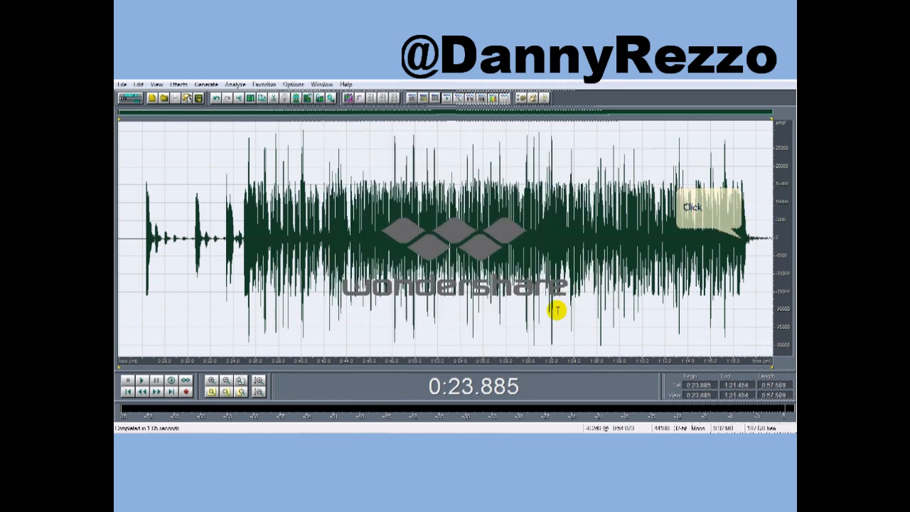
Play the end of the vocal from 1:18.686 to check the echo tail
click(740, 241)
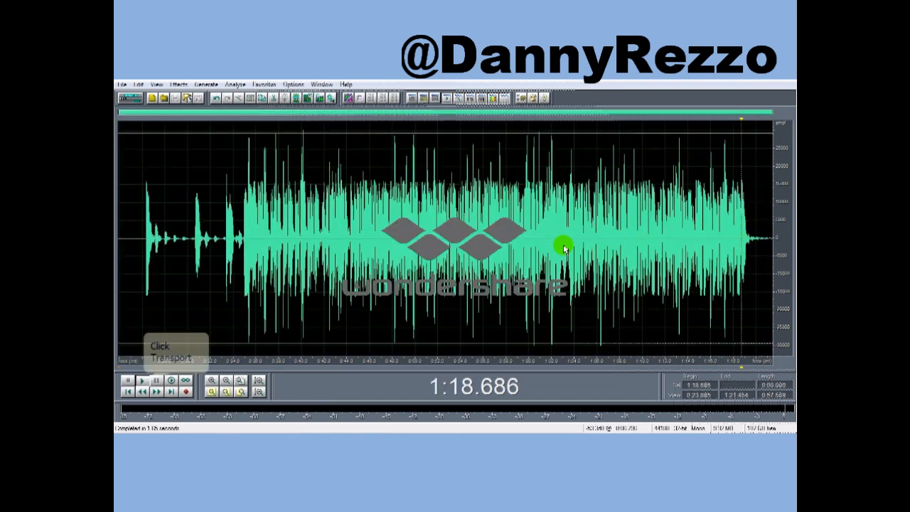
click(139, 380)
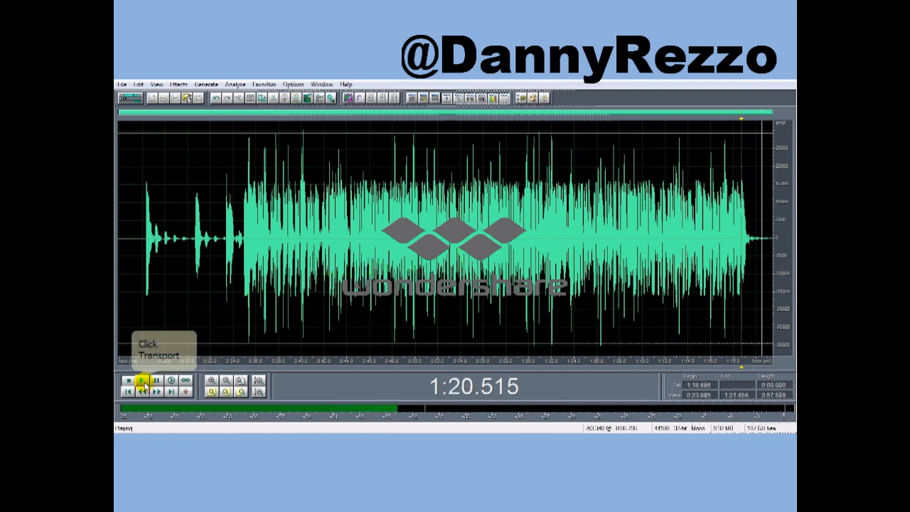
click(129, 381)
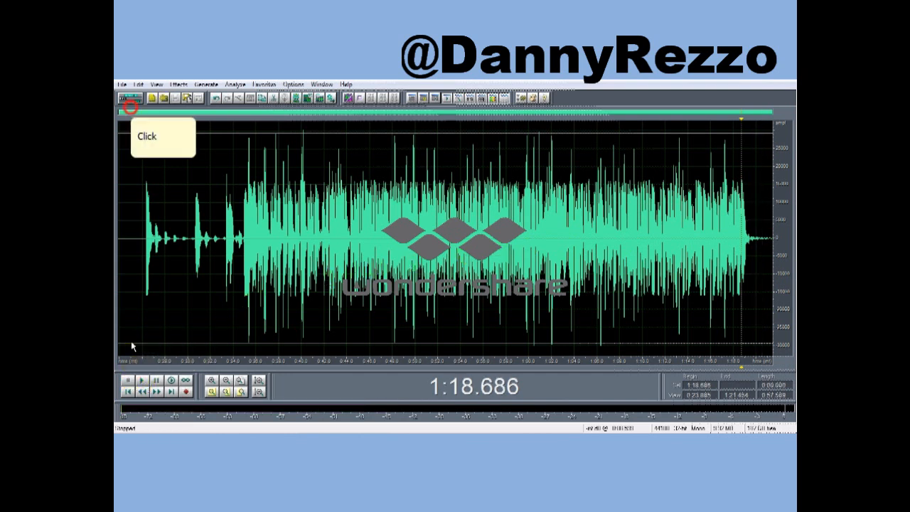
Play the multitrack mix from 0:23.885 past the end of the vocal, adjusting the volumes of Track 3 and Track 2 during playback
click(130, 98)
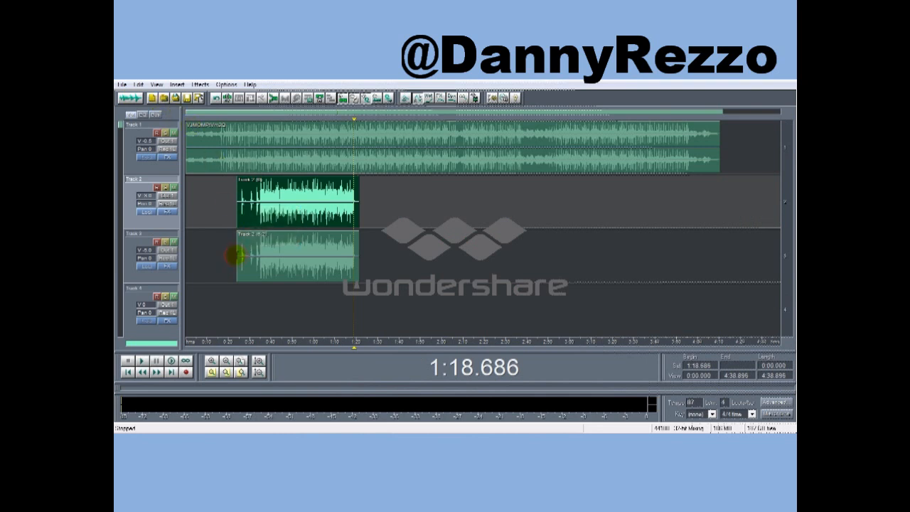
click(236, 258)
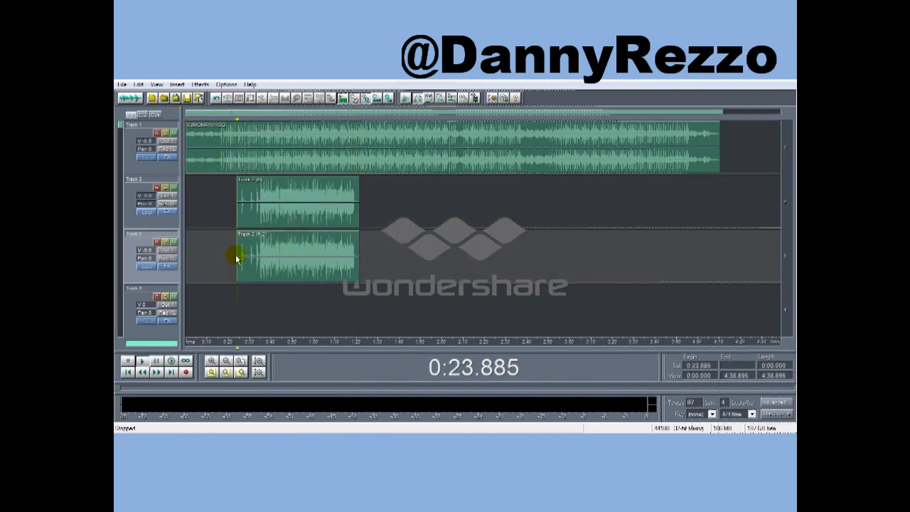
click(141, 365)
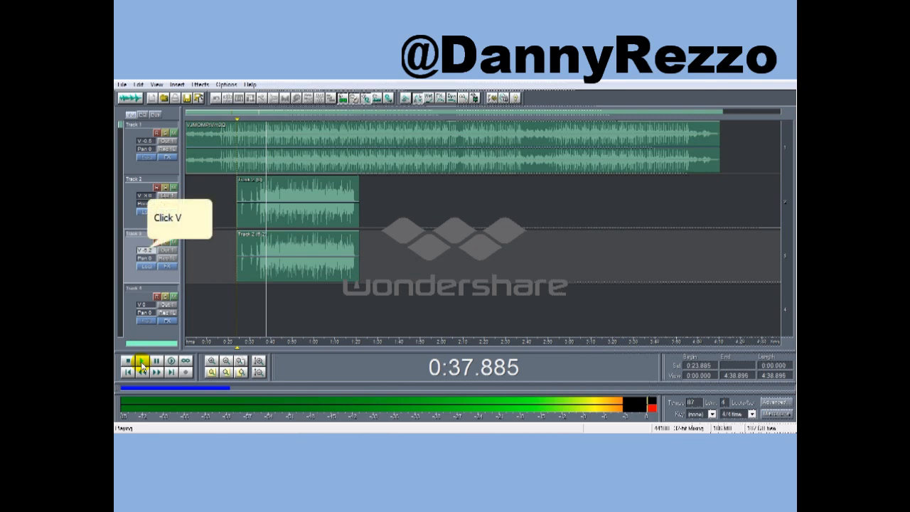
click(145, 251)
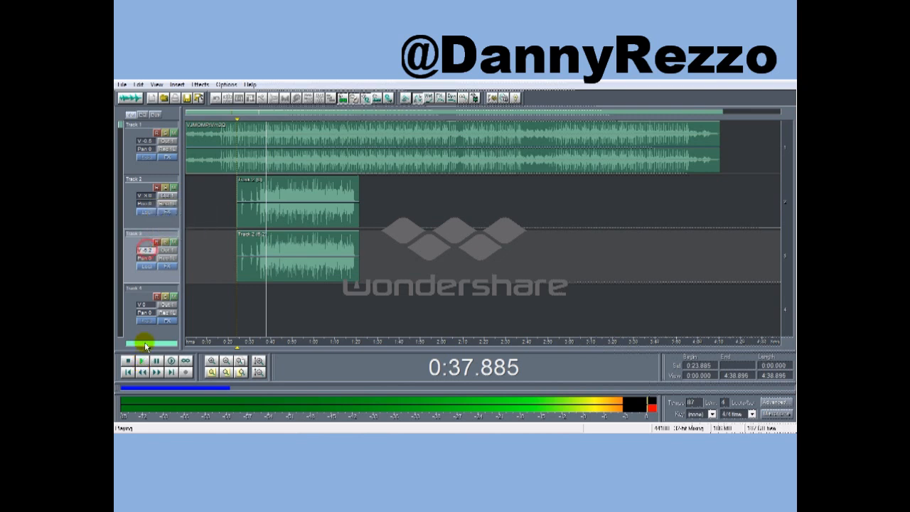
click(149, 197)
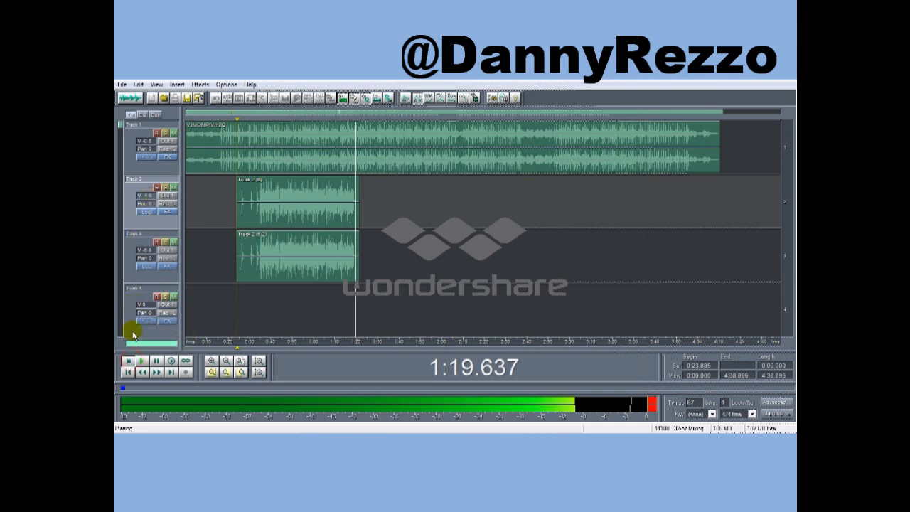
click(130, 361)
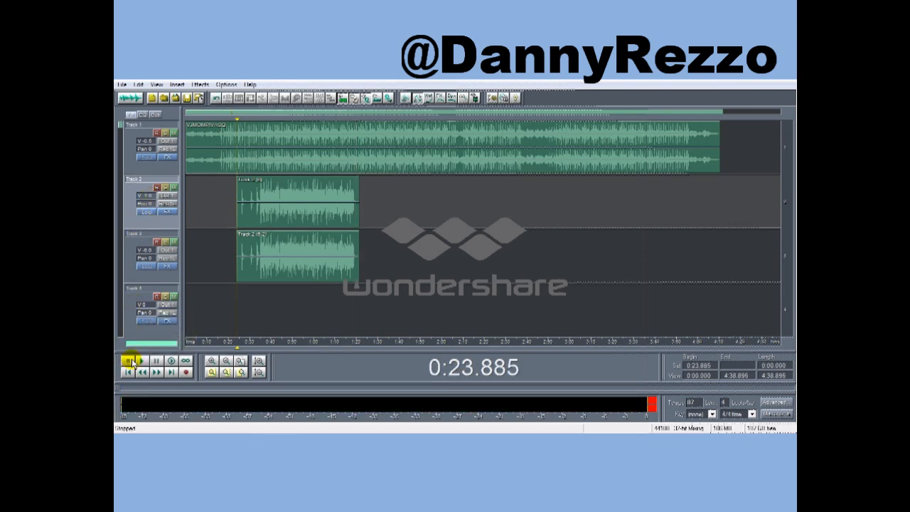